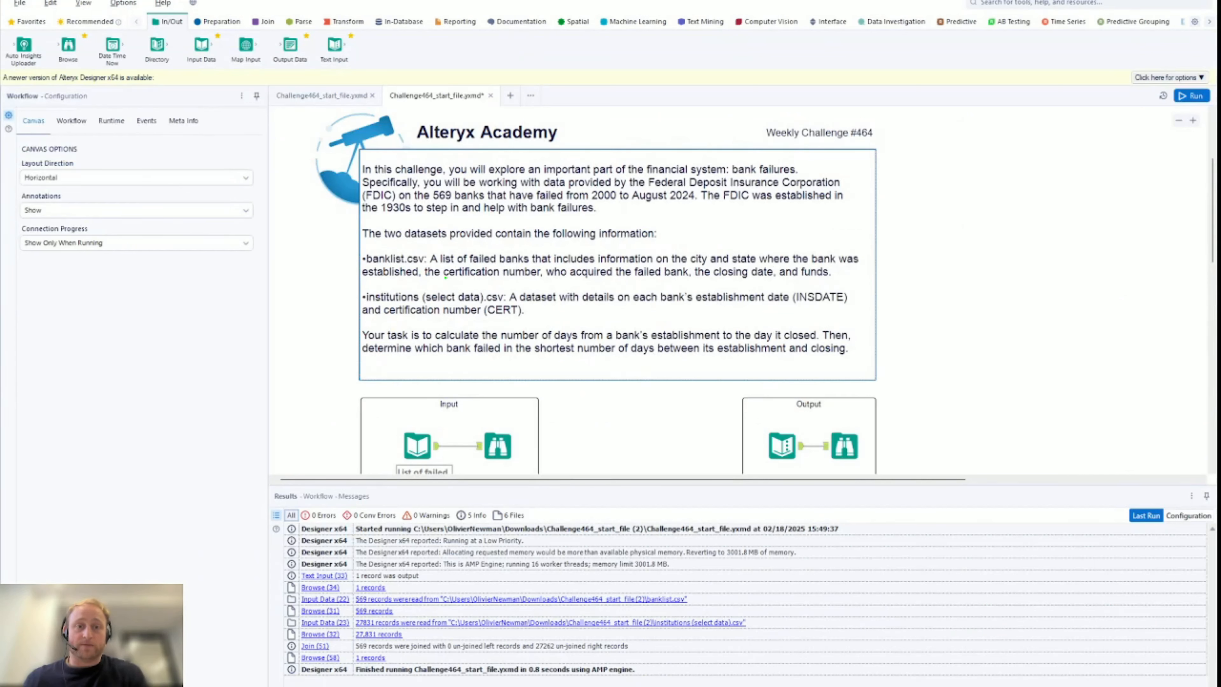
Rearrange the tools on the workflow canvas
mouse_move(444, 264)
left_mouse_down()
mouse_move(450, 281)
mouse_move(549, 283)
left_mouse_up()
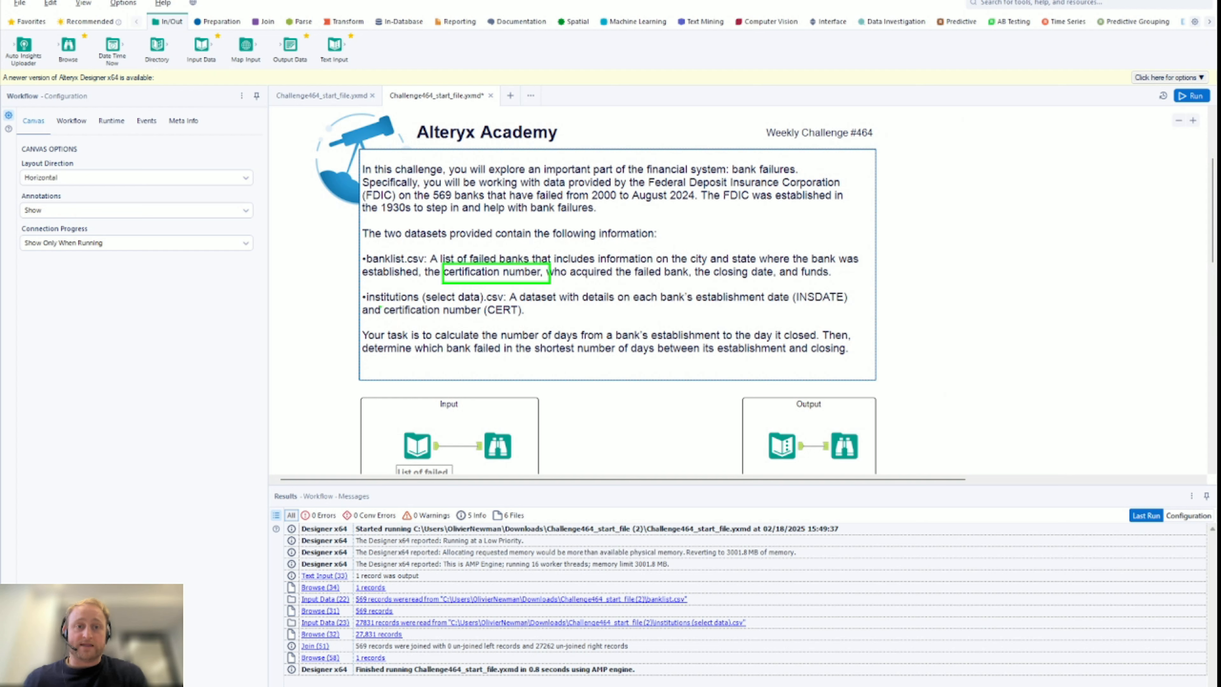
left_click_drag(381, 306, 484, 317)
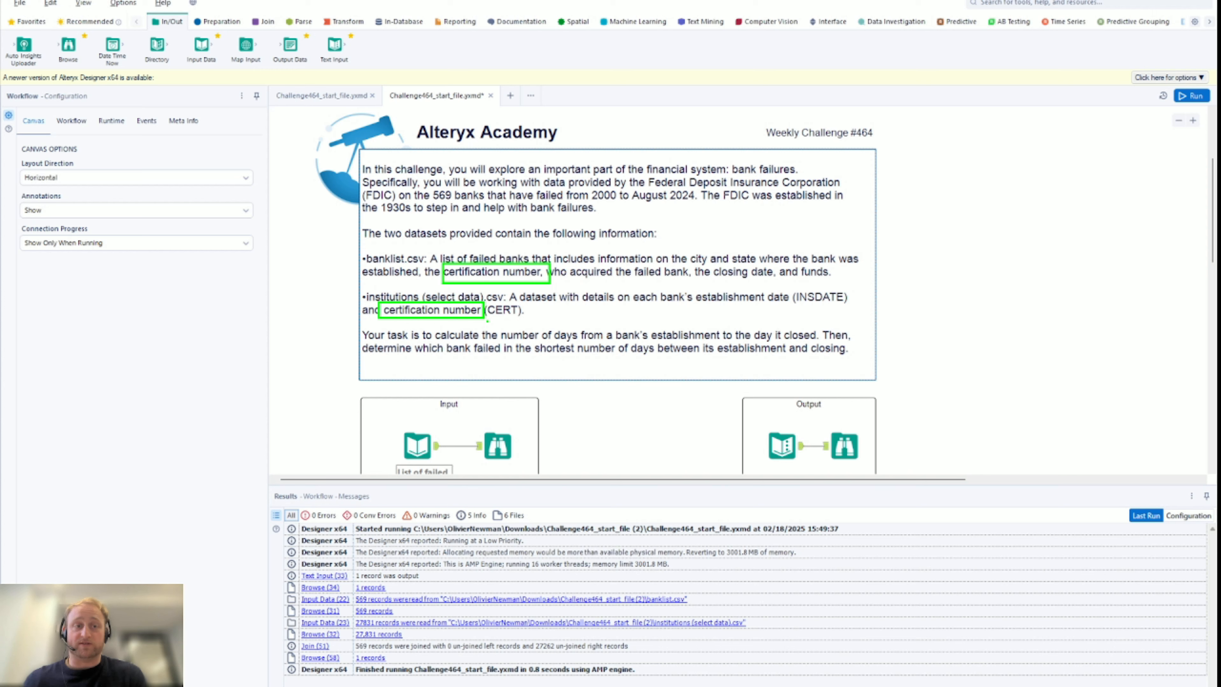
key("Escape")
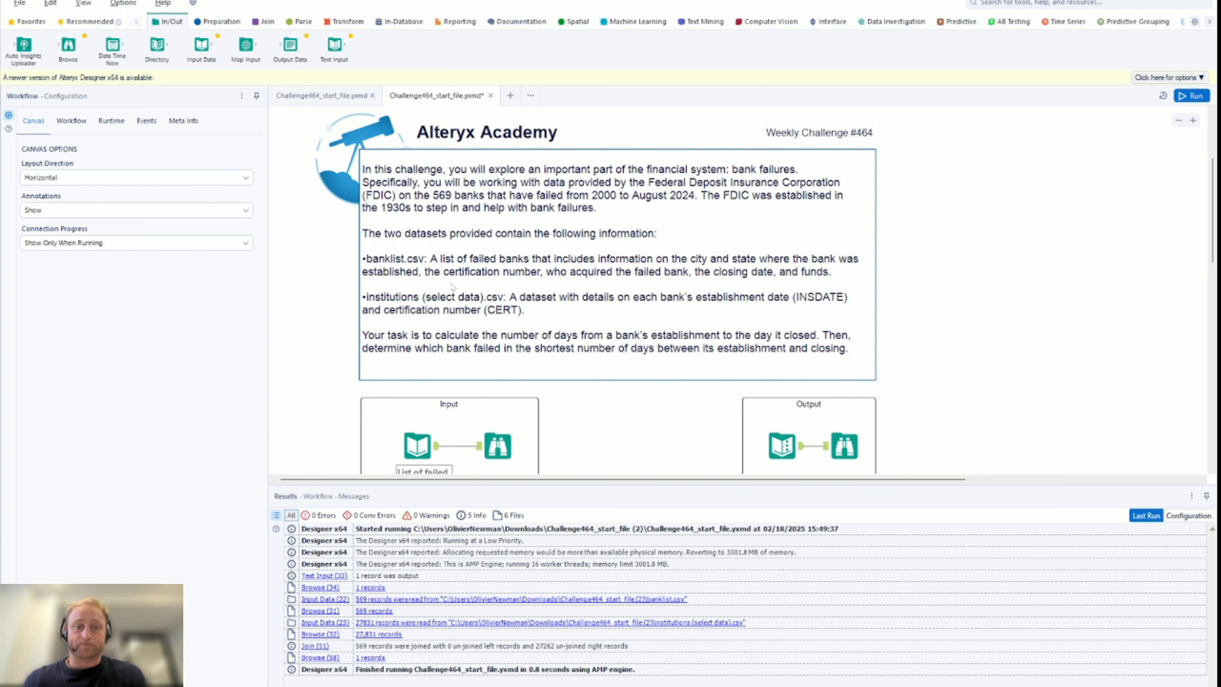
scroll(457, 317, "down", 1)
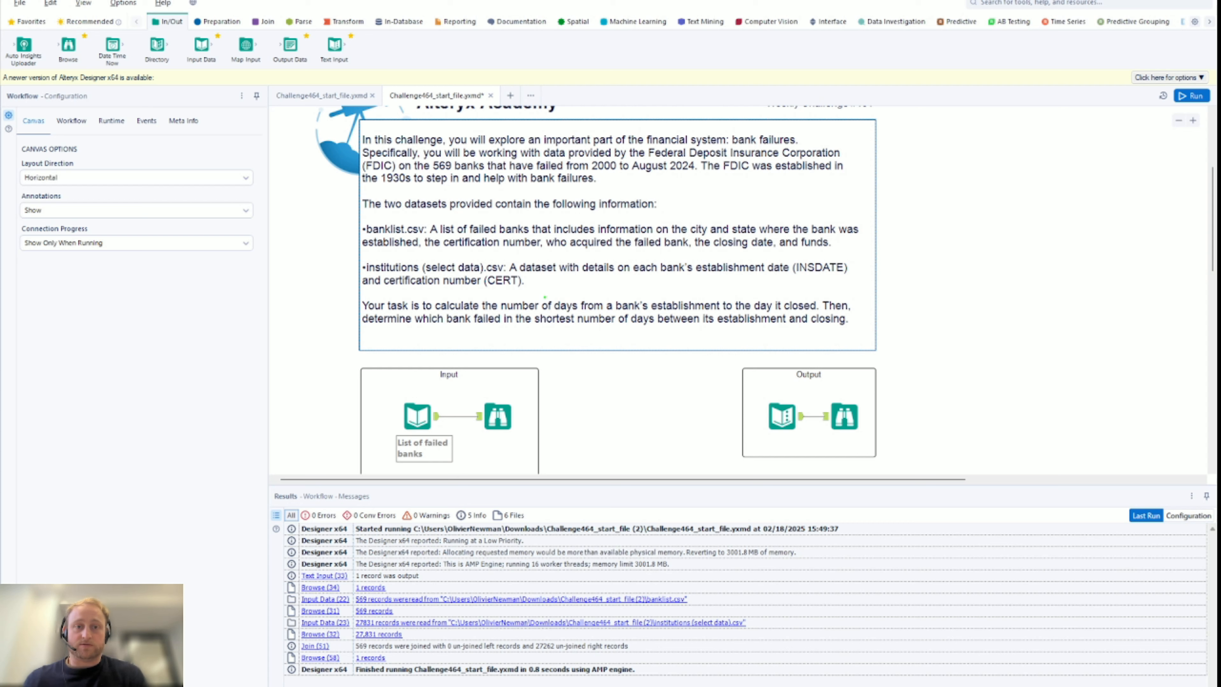
left_click_drag(544, 297, 824, 313)
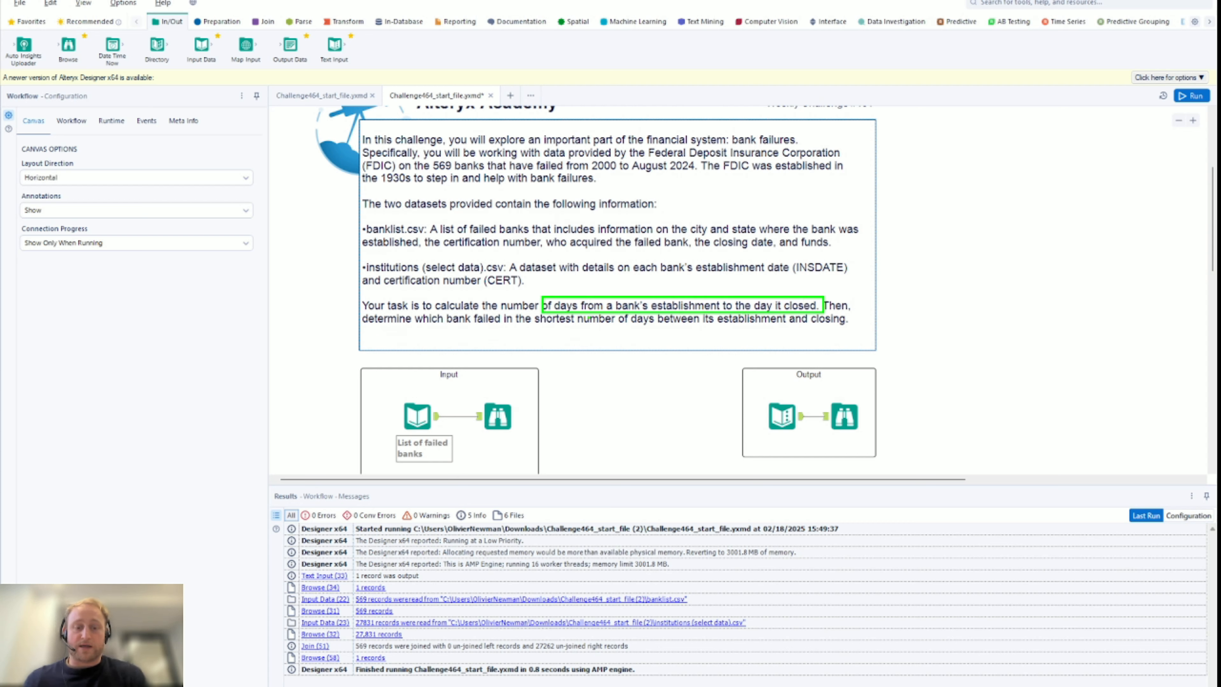
mouse_move(370, 314)
left_mouse_down()
mouse_move(765, 330)
mouse_move(700, 326)
left_mouse_up()
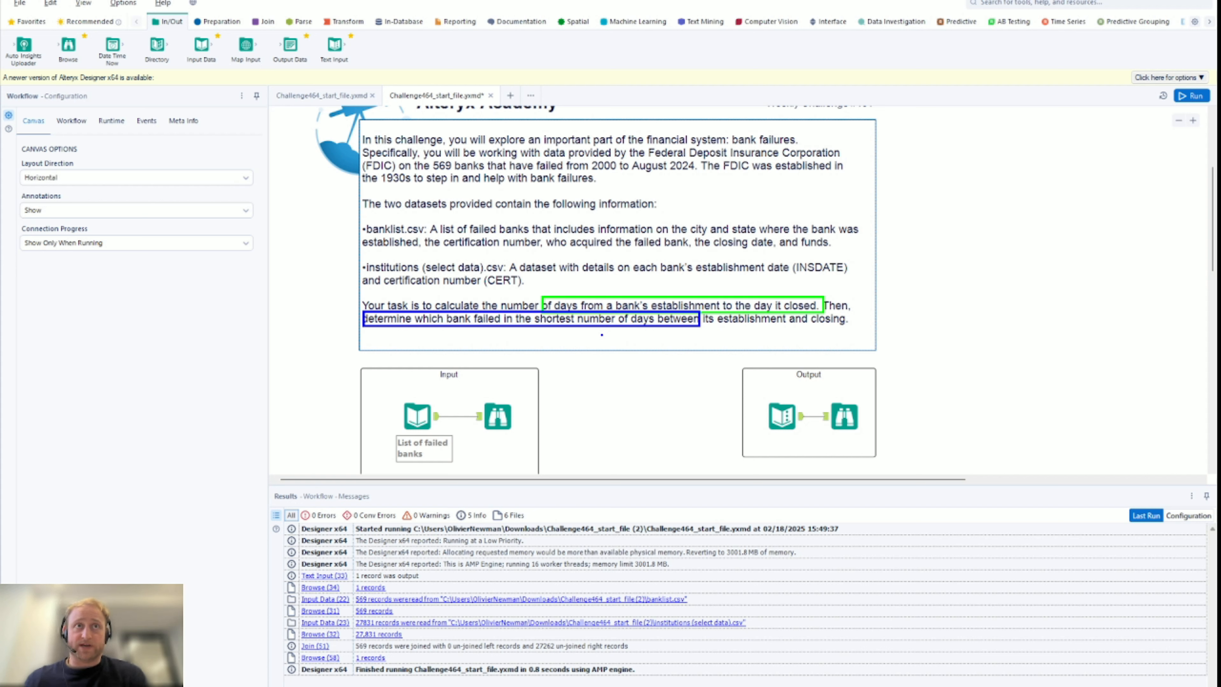
Preview the failed-banks list, then the Bank details data: 27,831 records with CERT and INSDATE
scroll(505, 307, "down", 3)
left_click(502, 302)
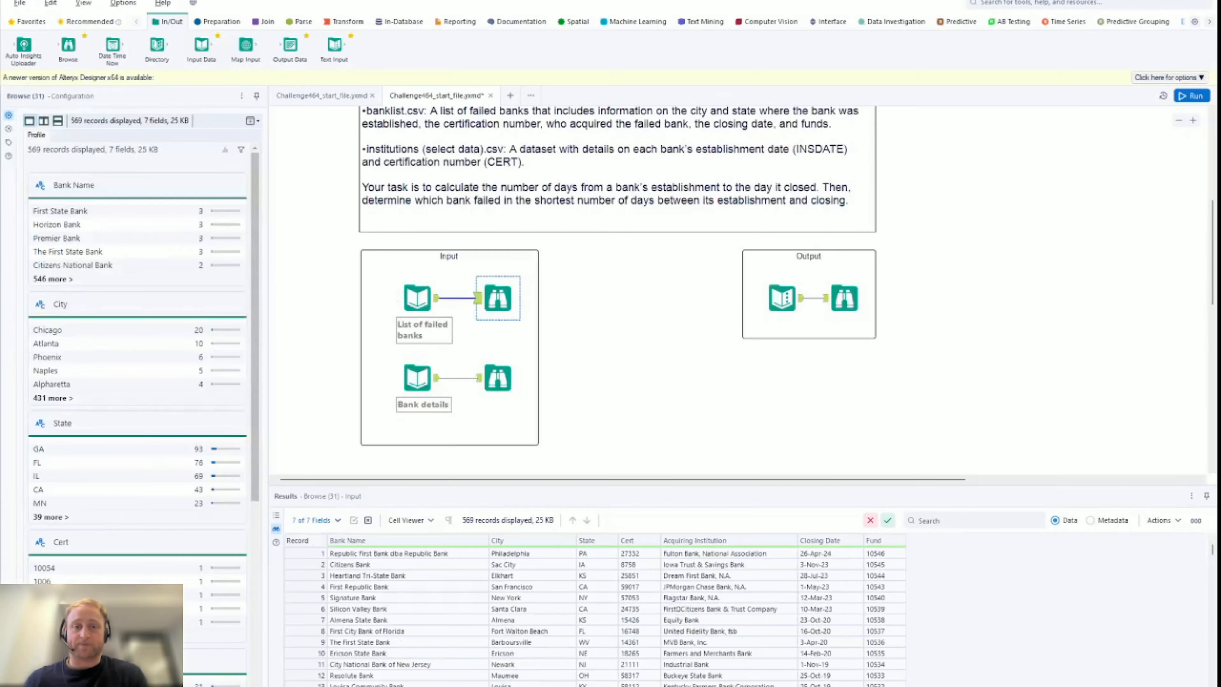
left_click(499, 383)
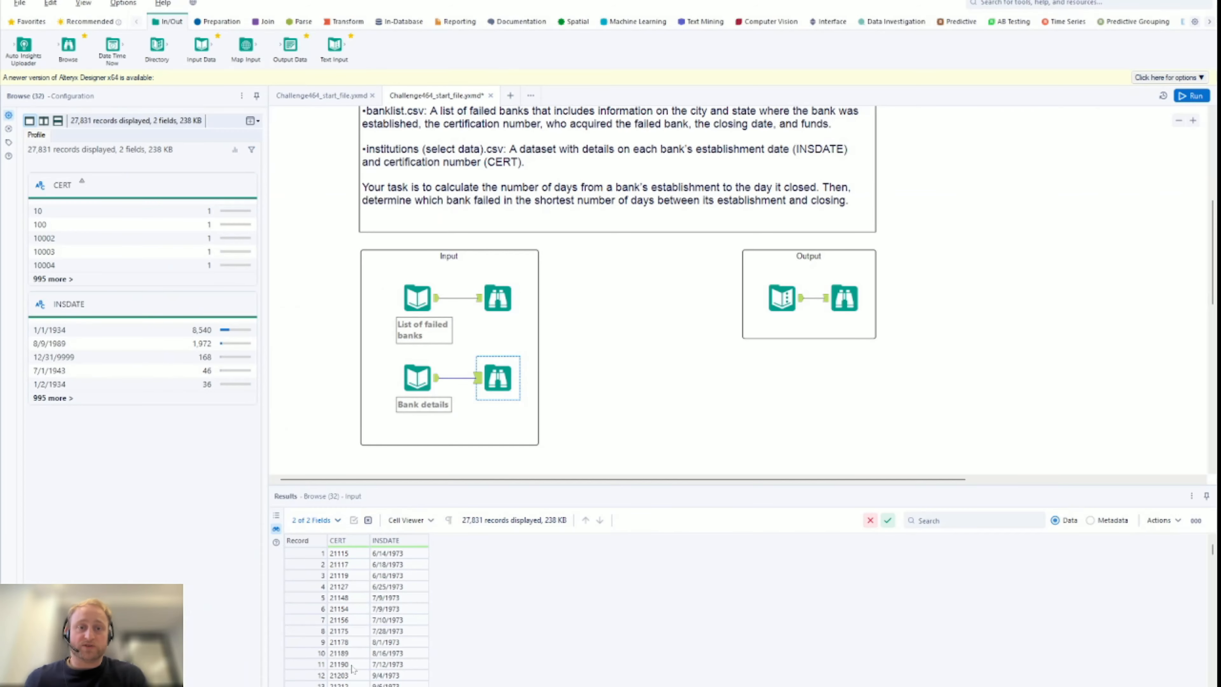
Add a Join tool fed by the failed banks list on L and Bank details on R
left_click(266, 22)
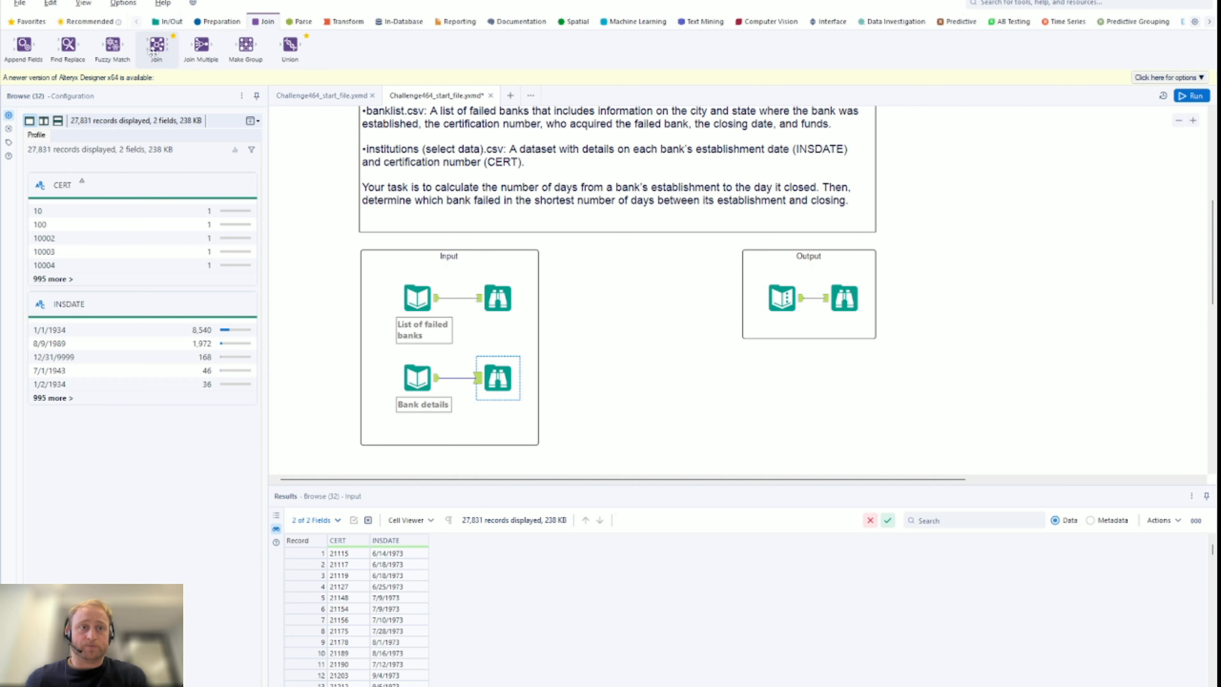
left_click_drag(155, 47, 587, 360)
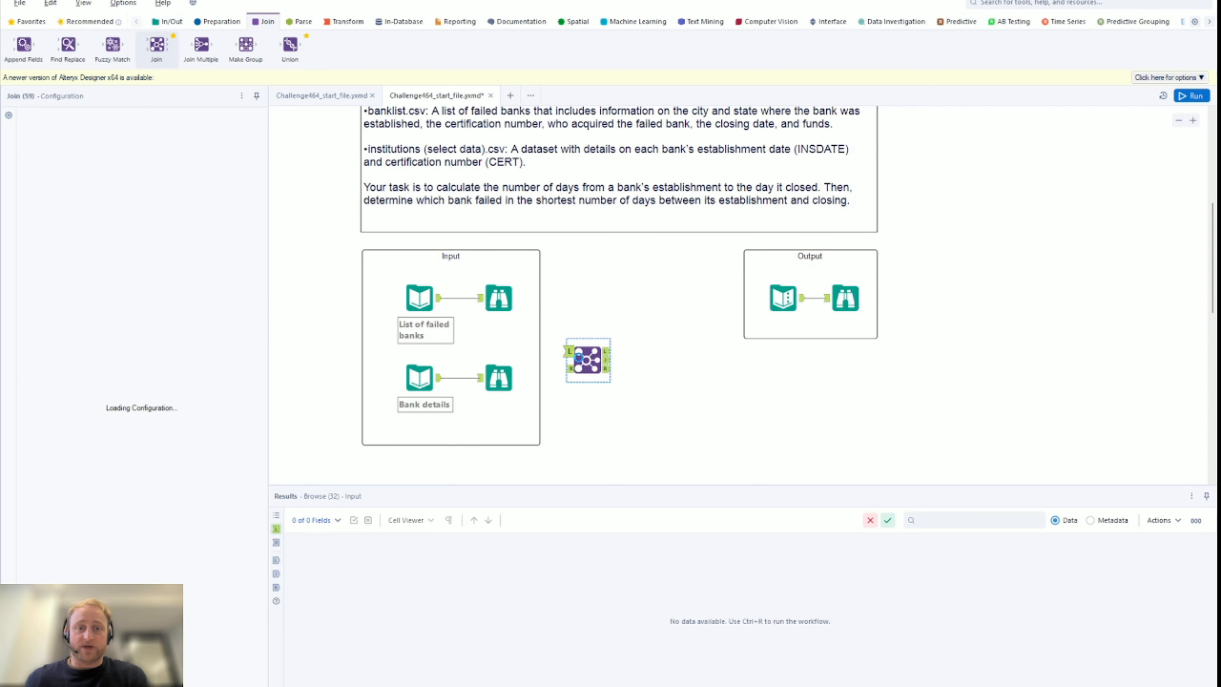
left_click_drag(440, 298, 568, 352)
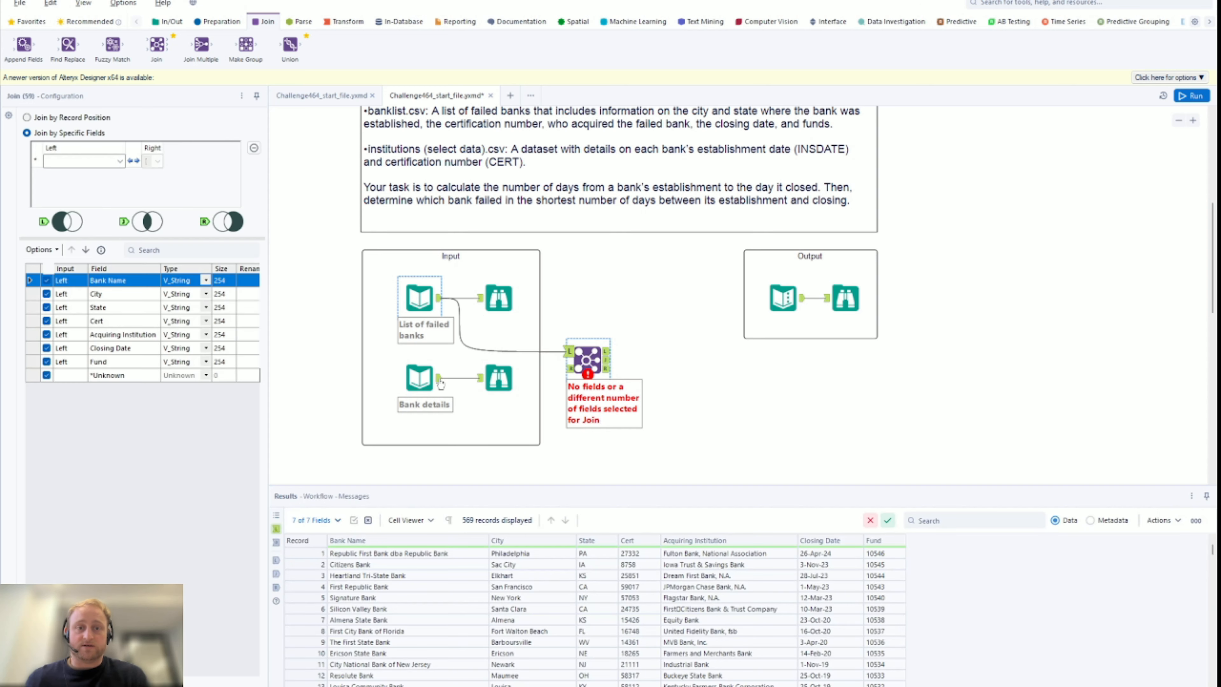
left_click_drag(501, 377, 571, 369)
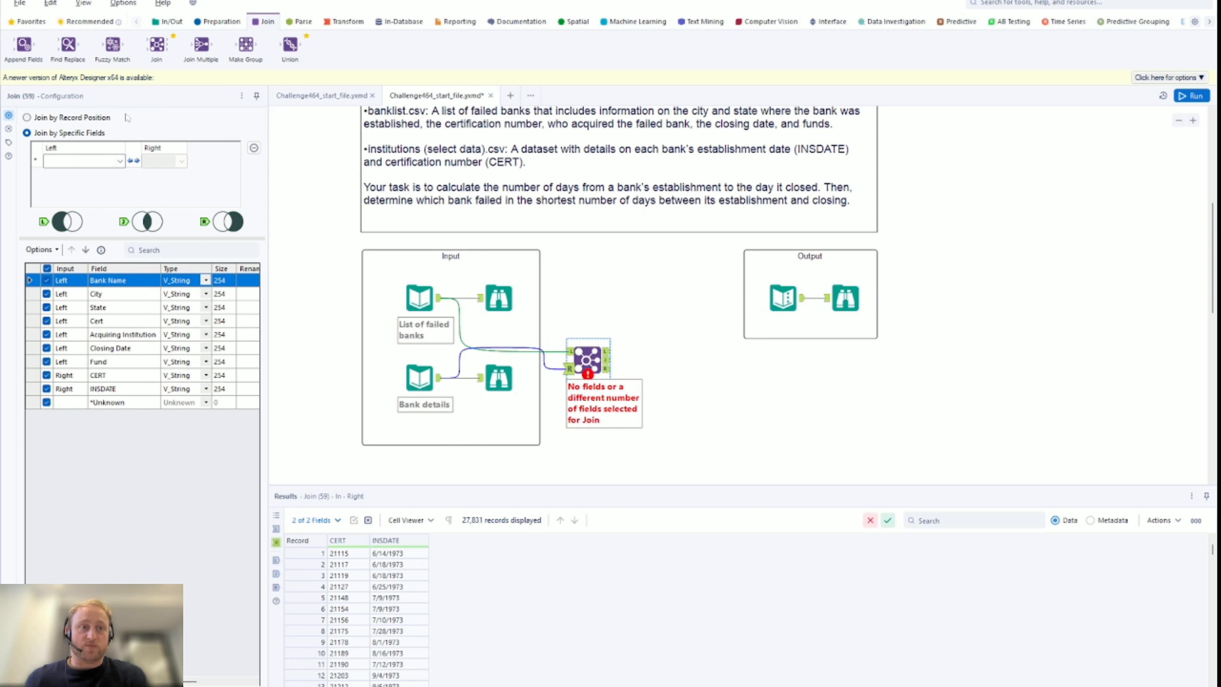
Join on Cert = CERT, run the workflow, and view the unmatched failed banks
left_click(96, 160)
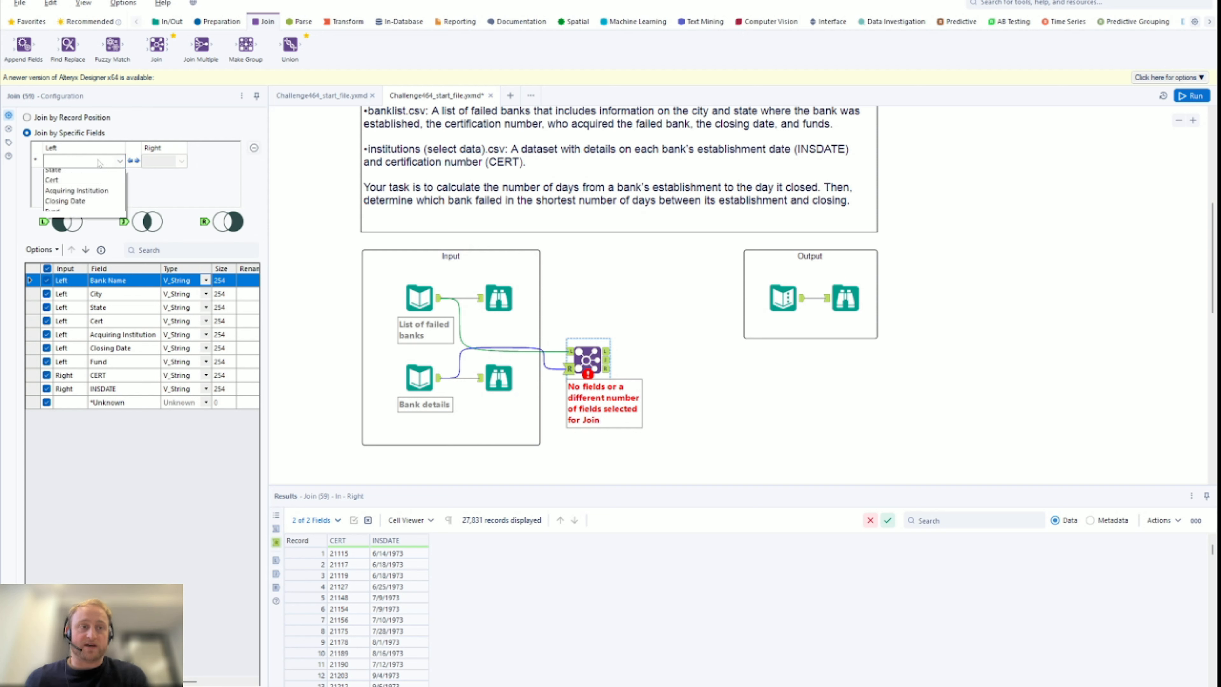
left_click(78, 206)
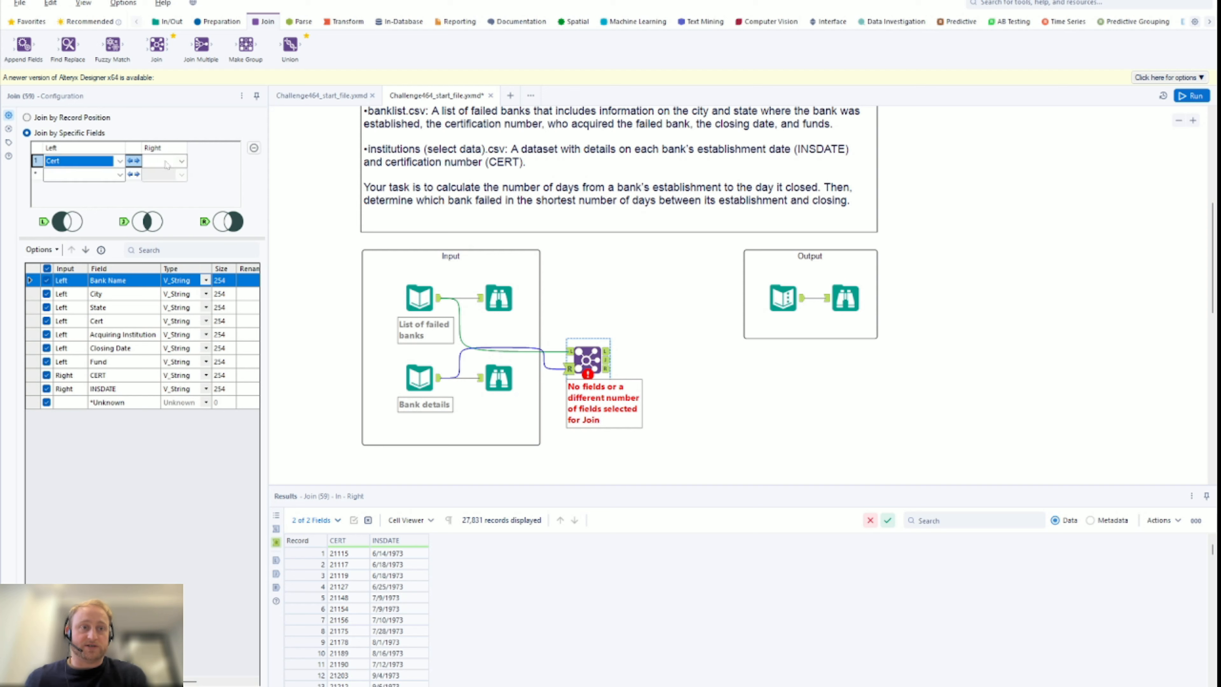
left_click(164, 161)
left_click(163, 175)
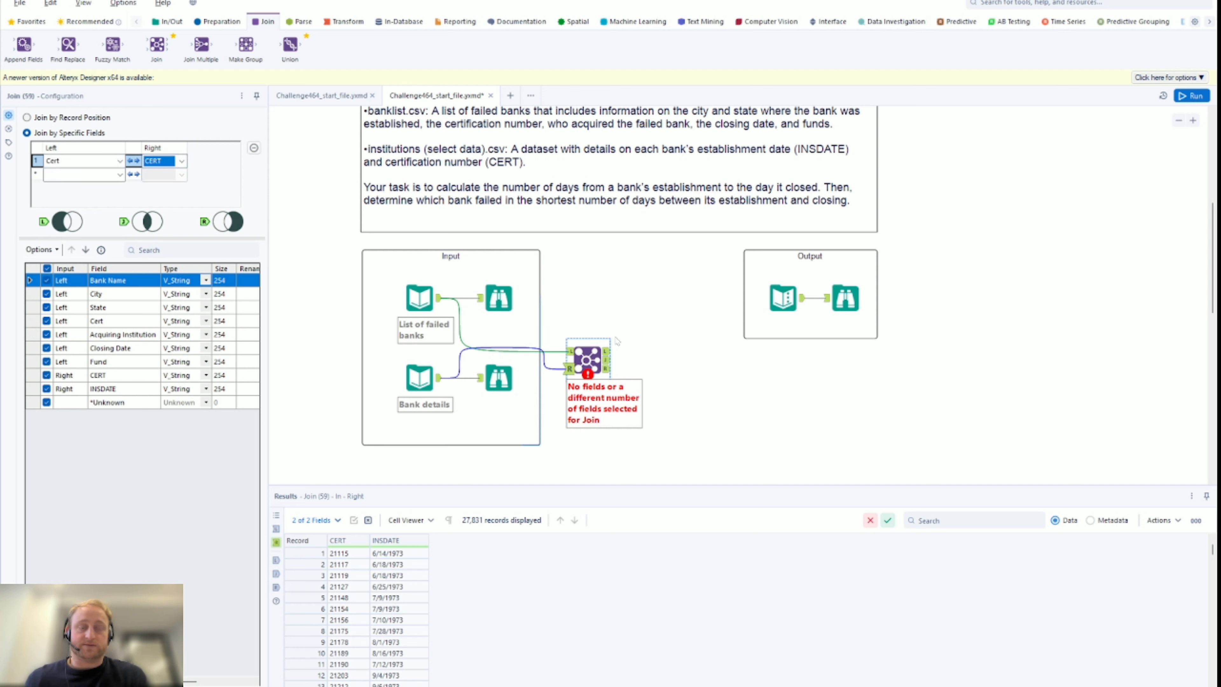
left_click(1183, 98)
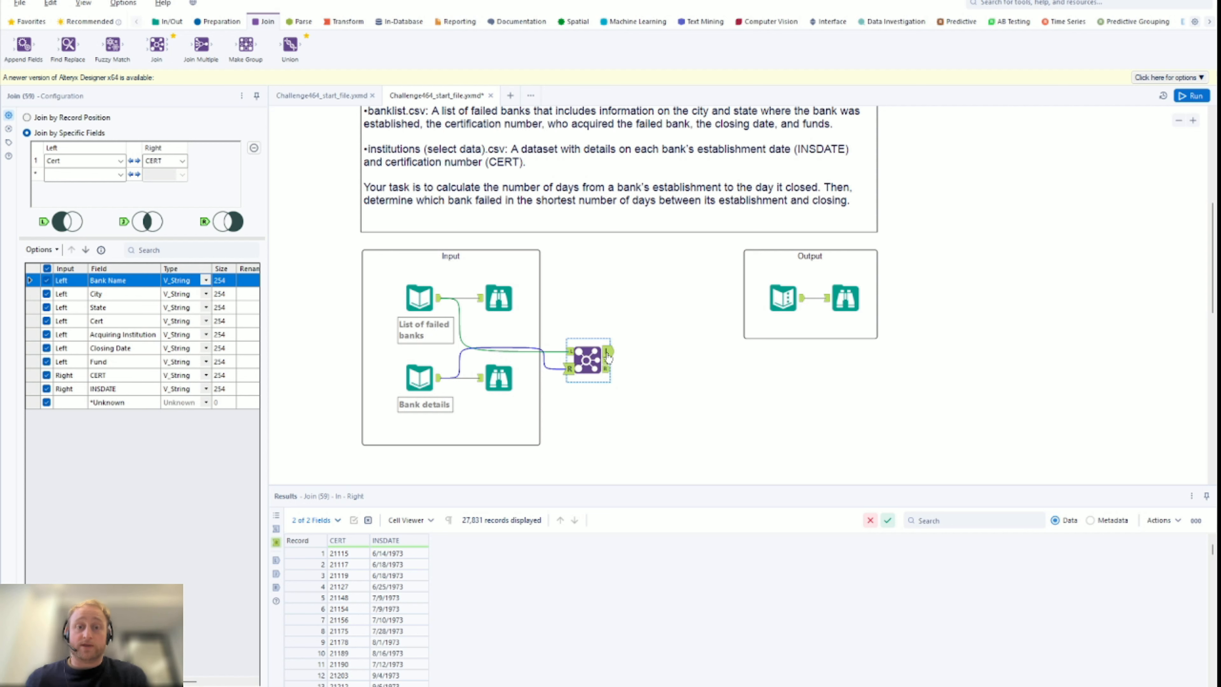
left_click(606, 352)
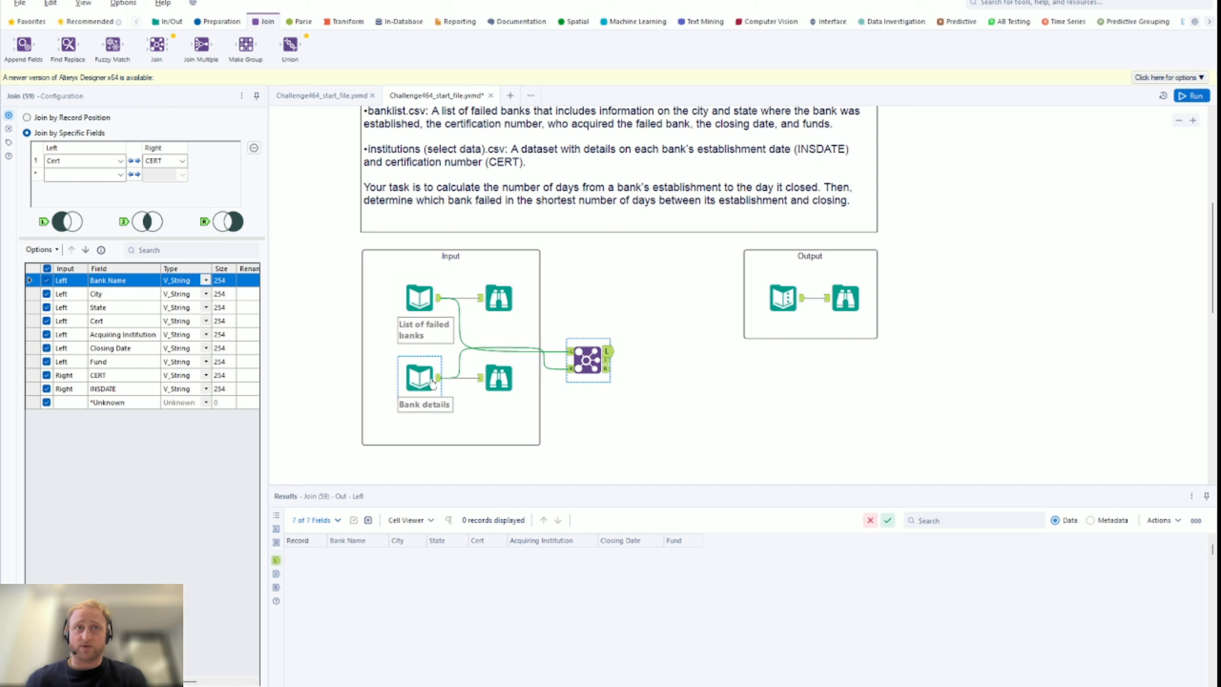
Check the unmatched bank details, then the 569 joined records across 9 fields
left_click(607, 369)
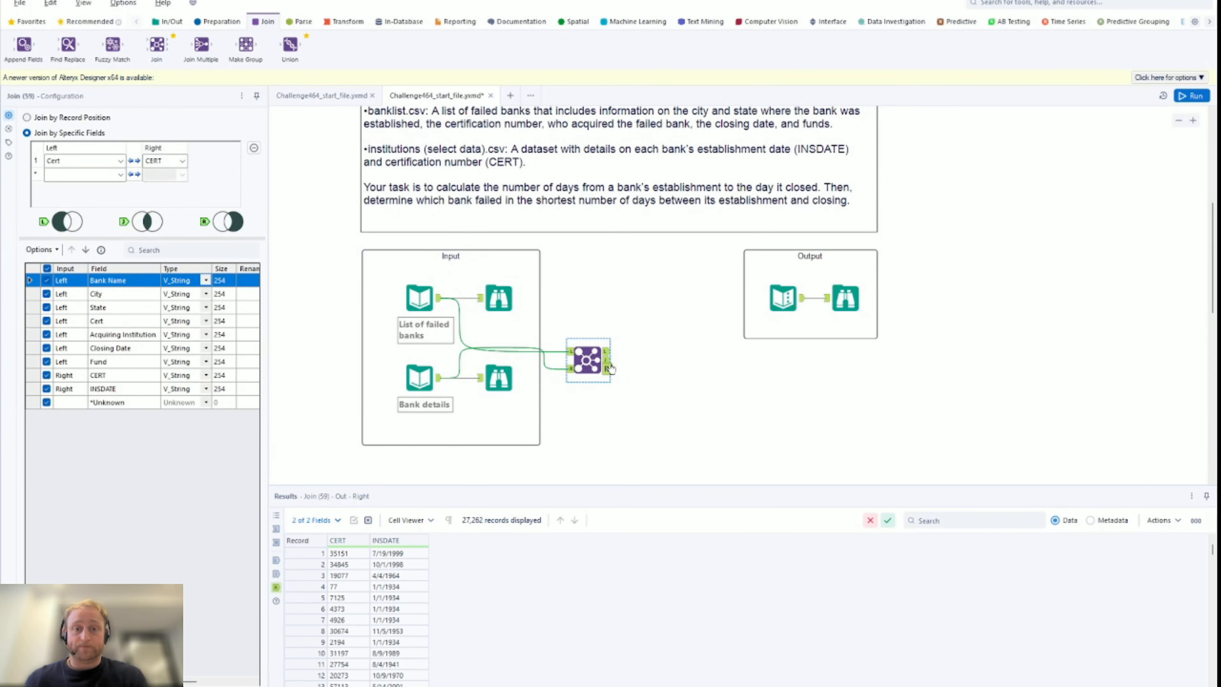
left_click(608, 359)
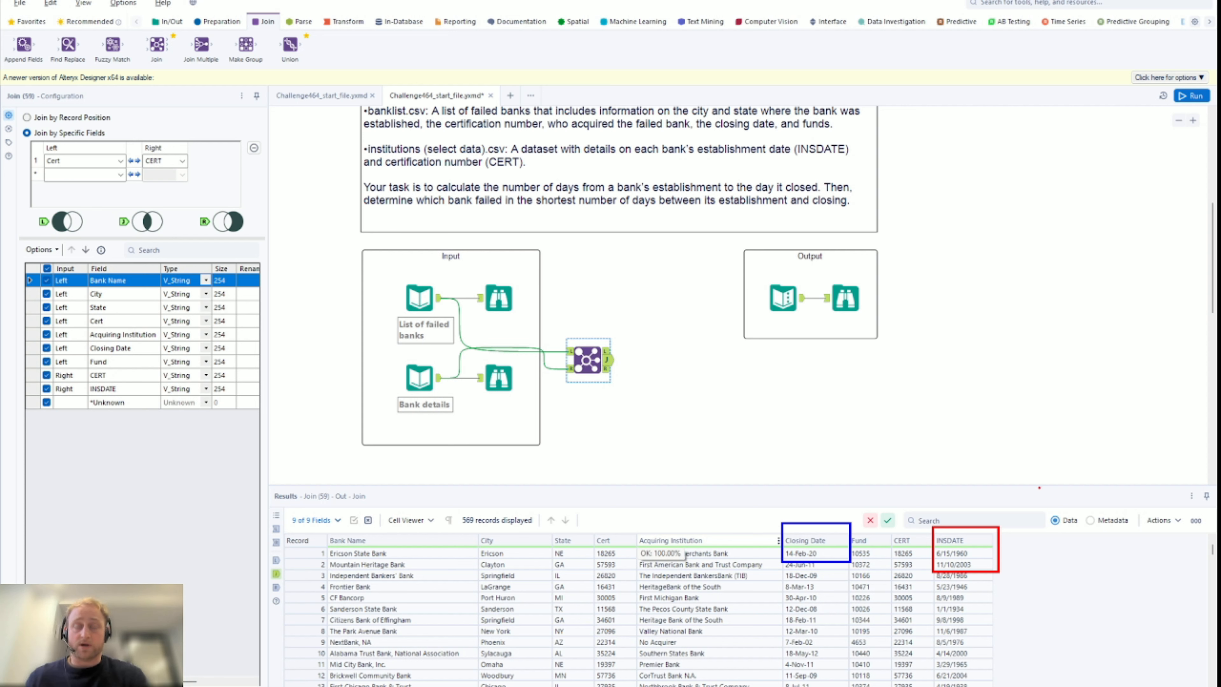
key("Escape")
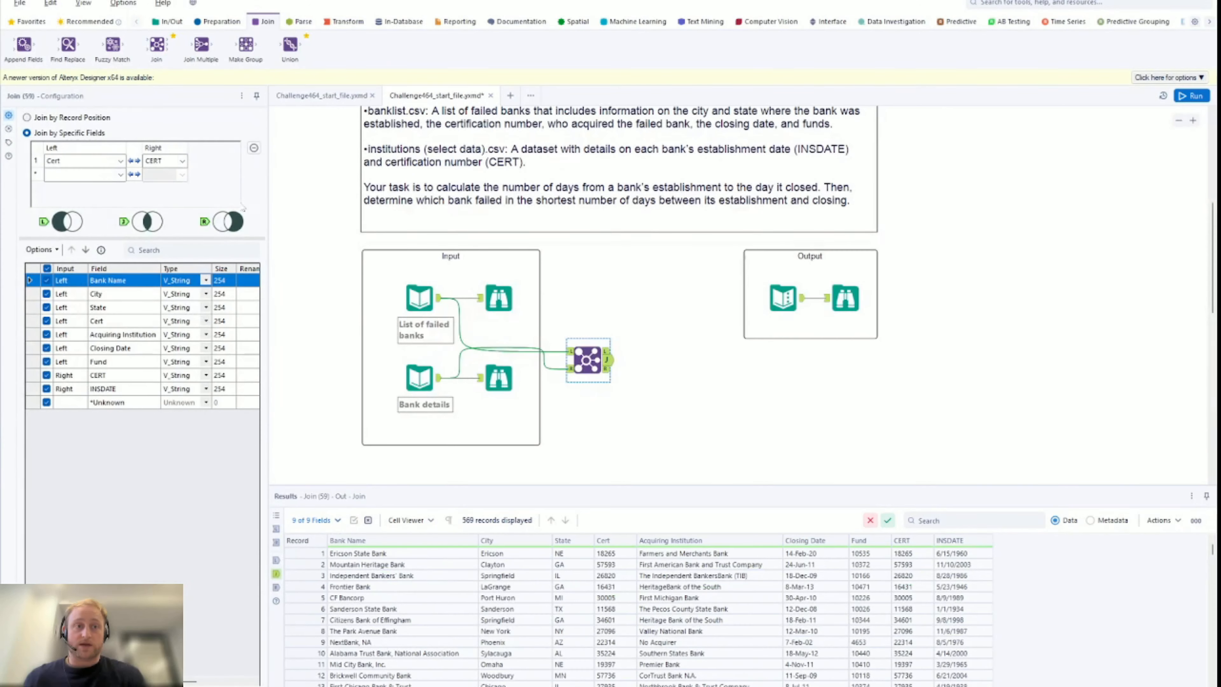
Add a DateTime tool converting INSDATE from MM/dd/yyyy into new column INSDATE_, then run
left_click(303, 21)
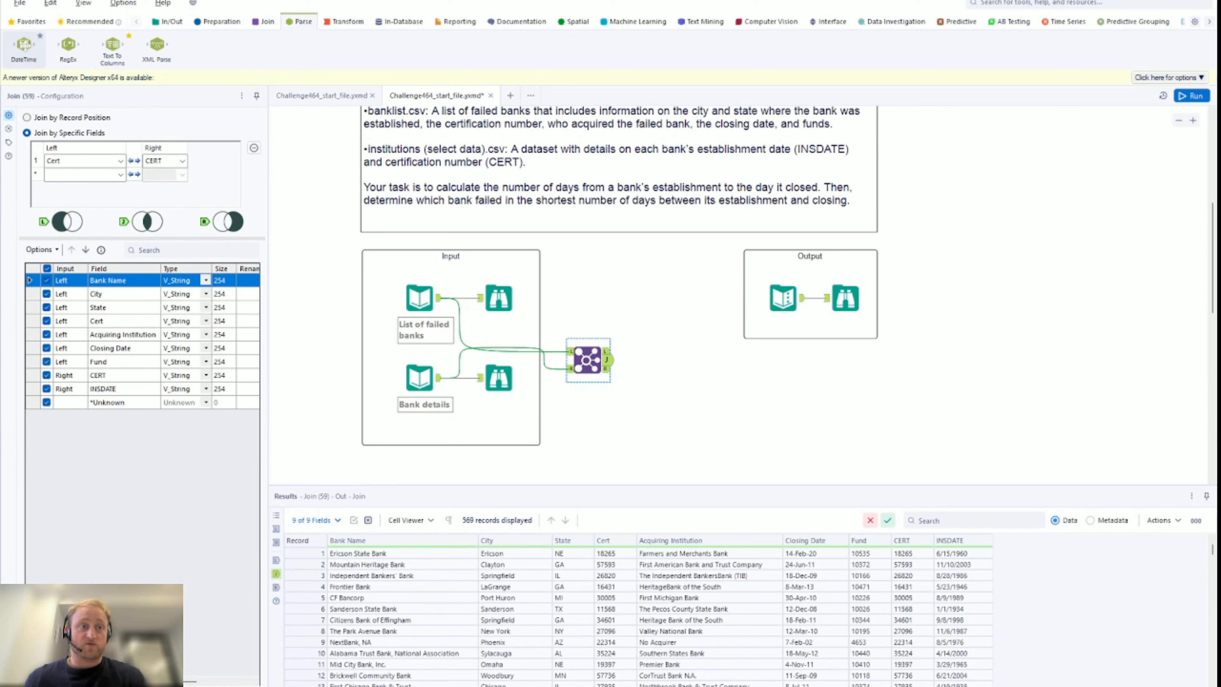
left_click_drag(24, 44, 669, 361)
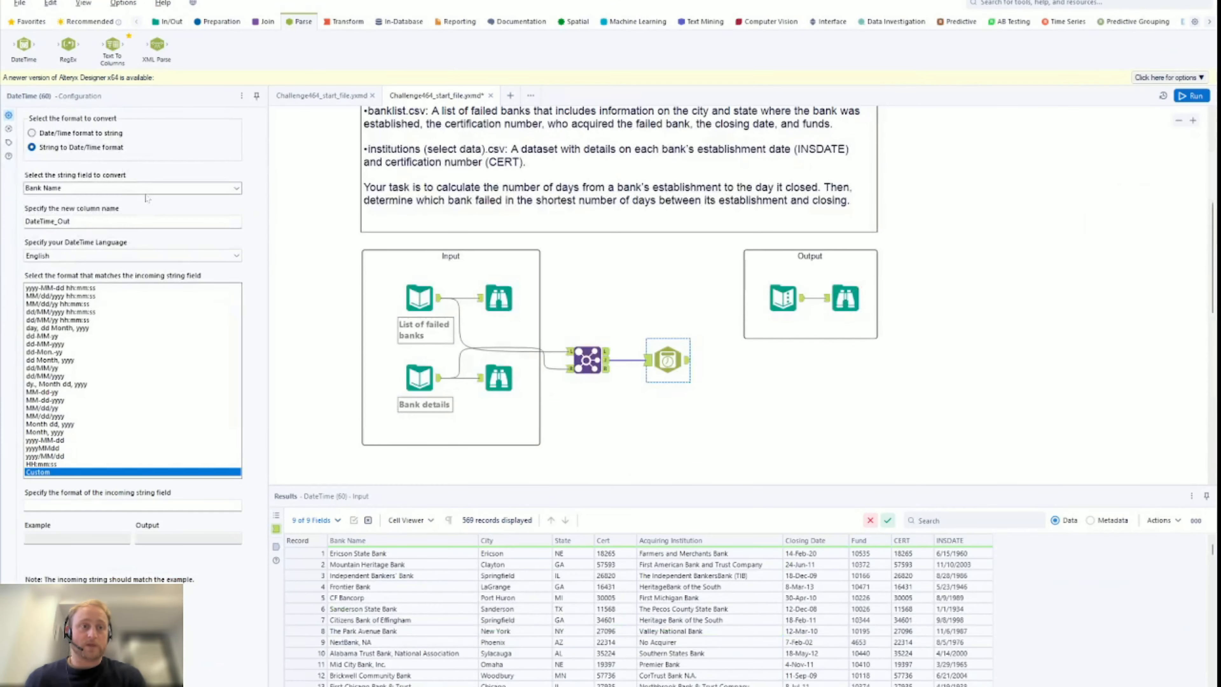
left_click(68, 187)
left_click(236, 188)
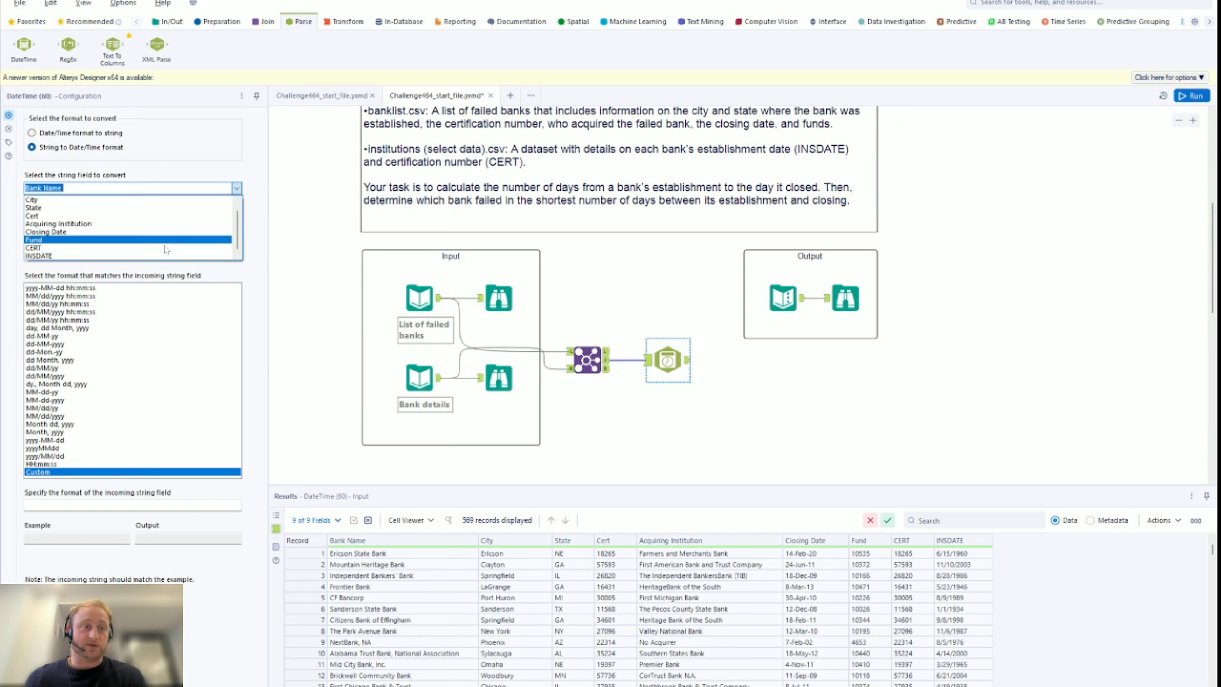
left_click(164, 260)
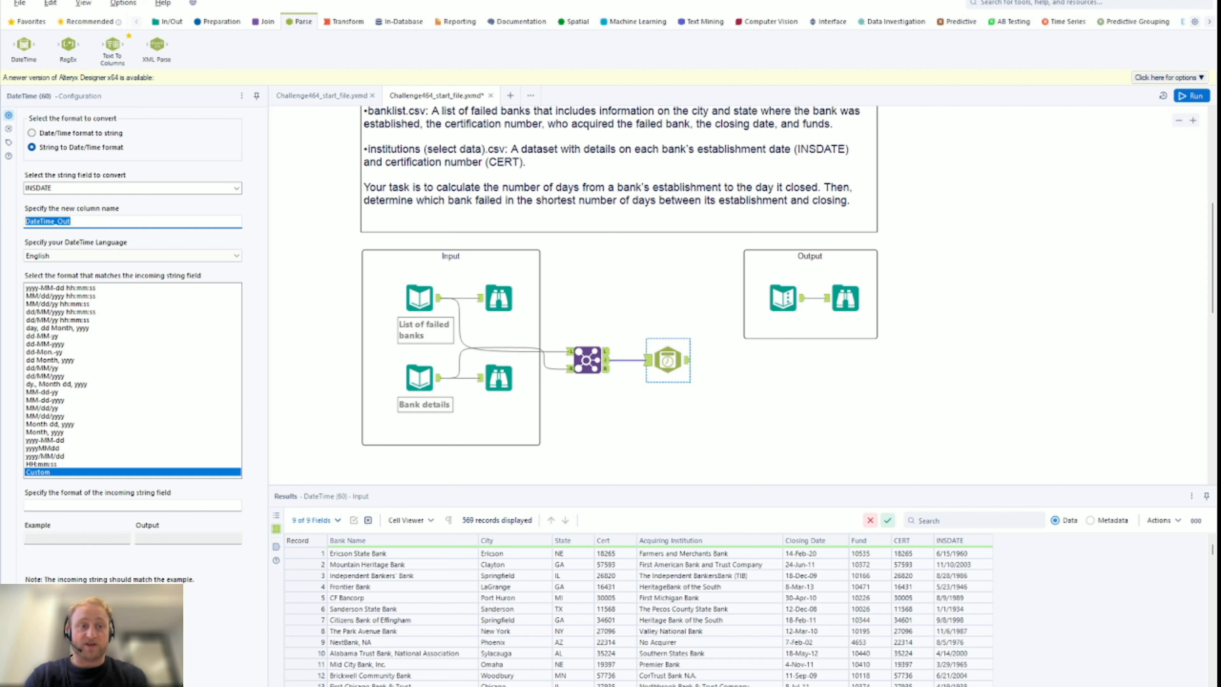
type("INSDATE_")
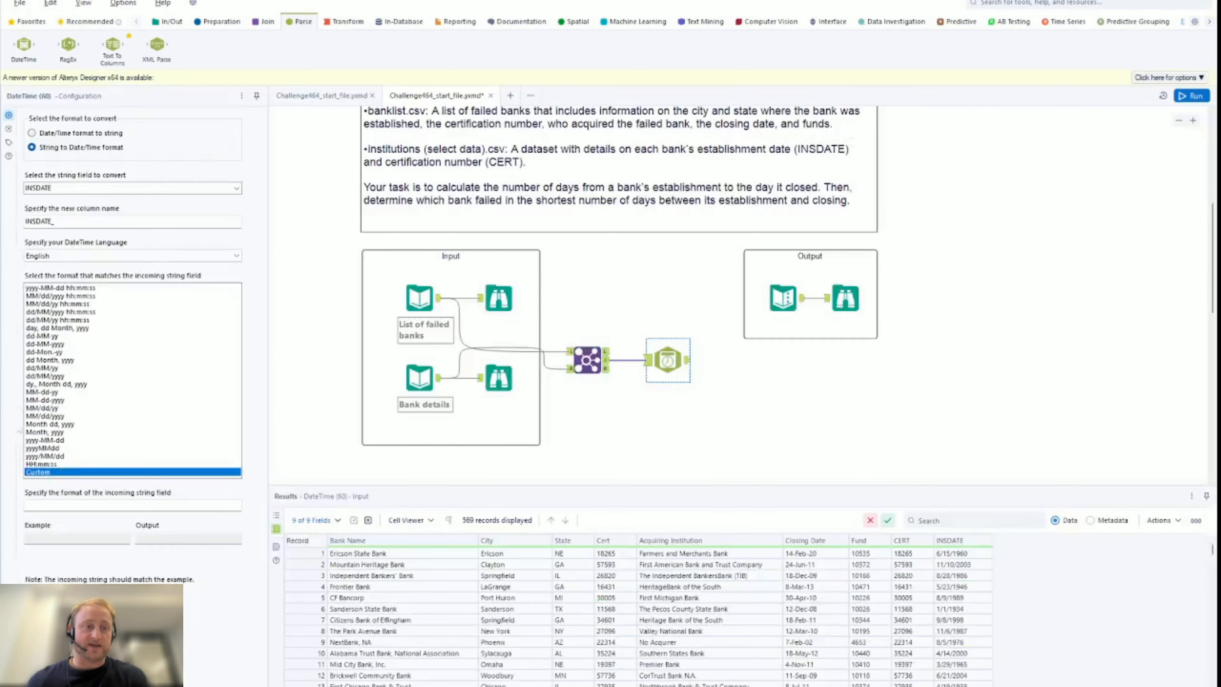
left_click(64, 416)
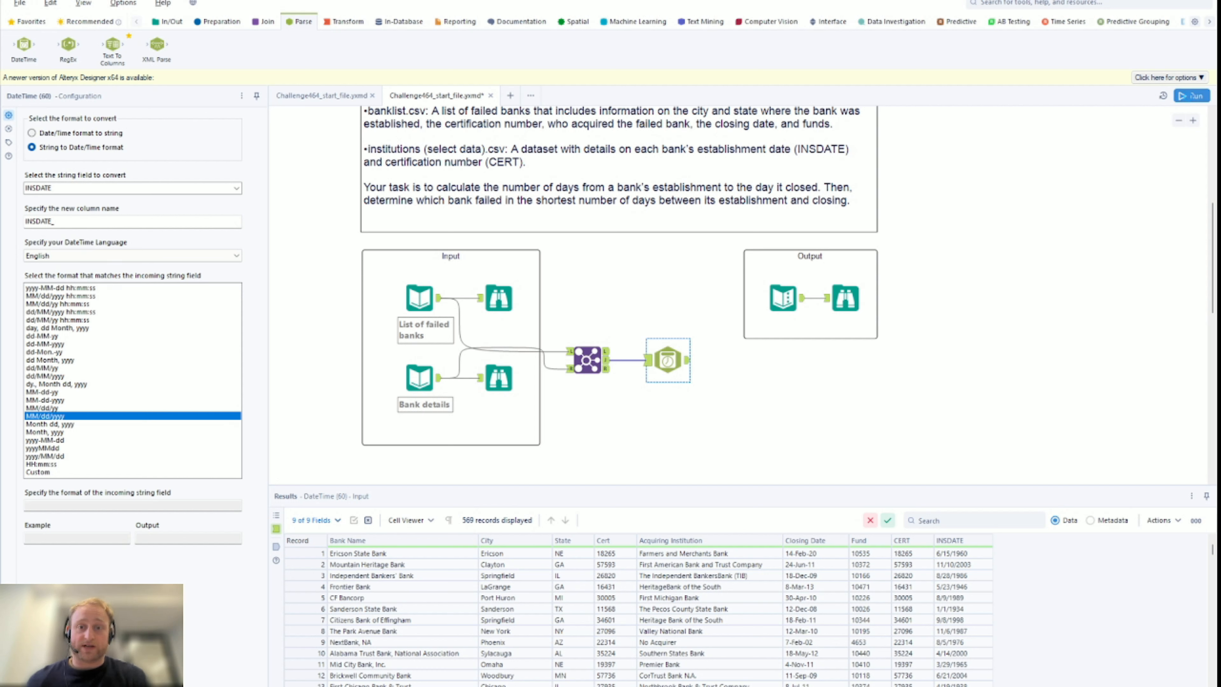
left_click(1191, 97)
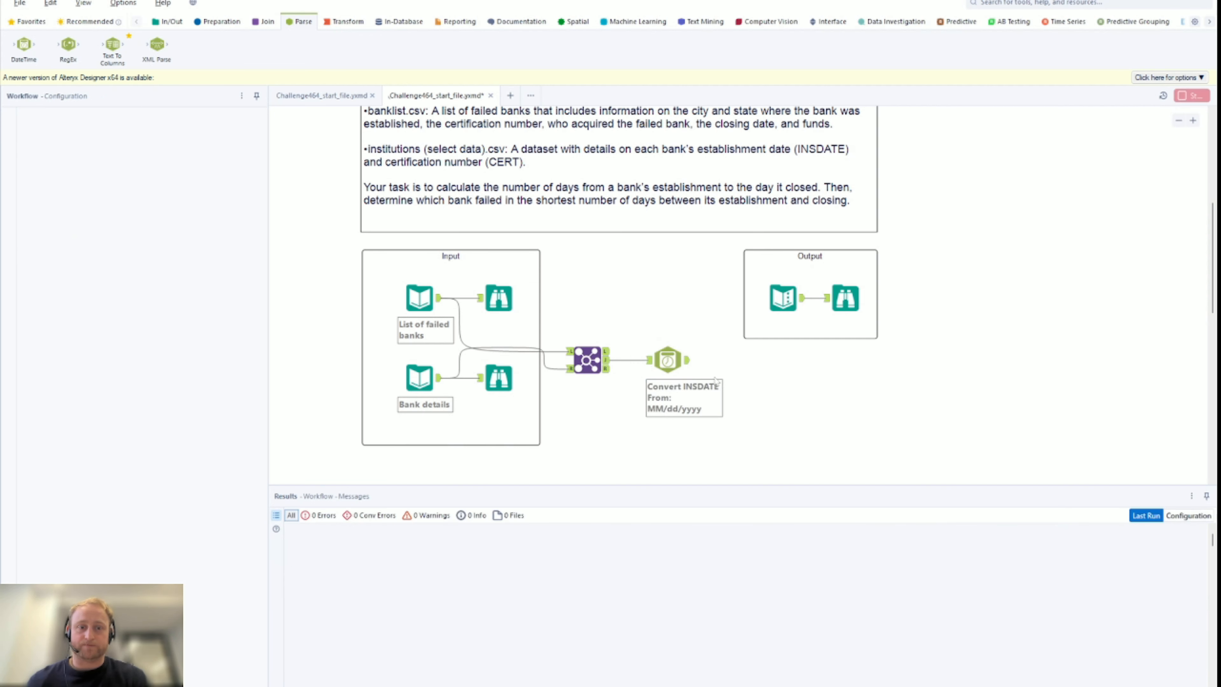
Run the workflow and view the INSDATE_ output with dates like 1960-06-15
key("ctrl+r")
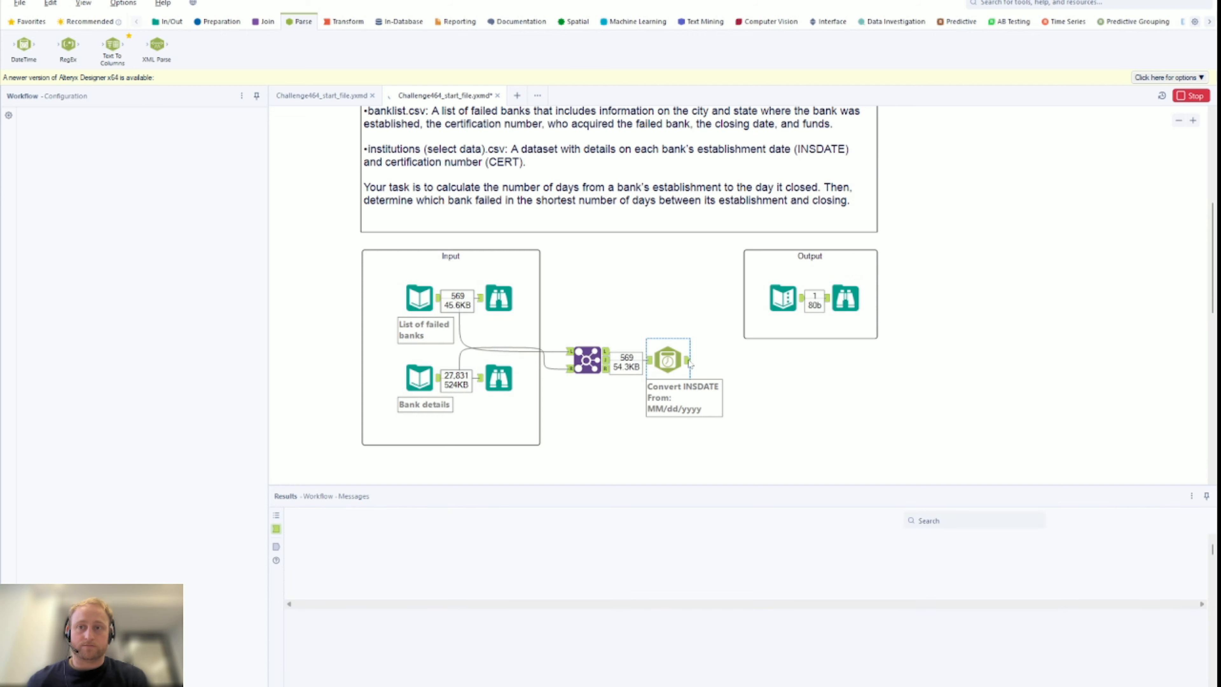
left_click(689, 363)
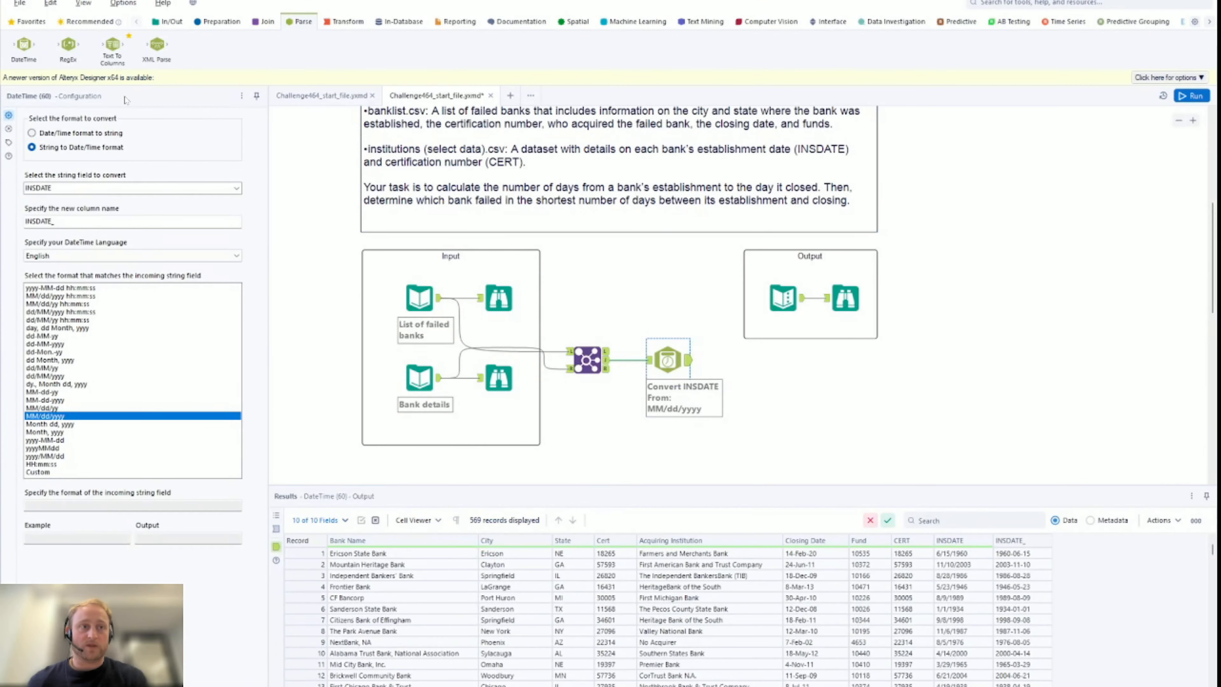
Add a second DateTime tool converting Closing Date from dd-Mon-yy into Closing_date, then run
left_click_drag(23, 44, 747, 359)
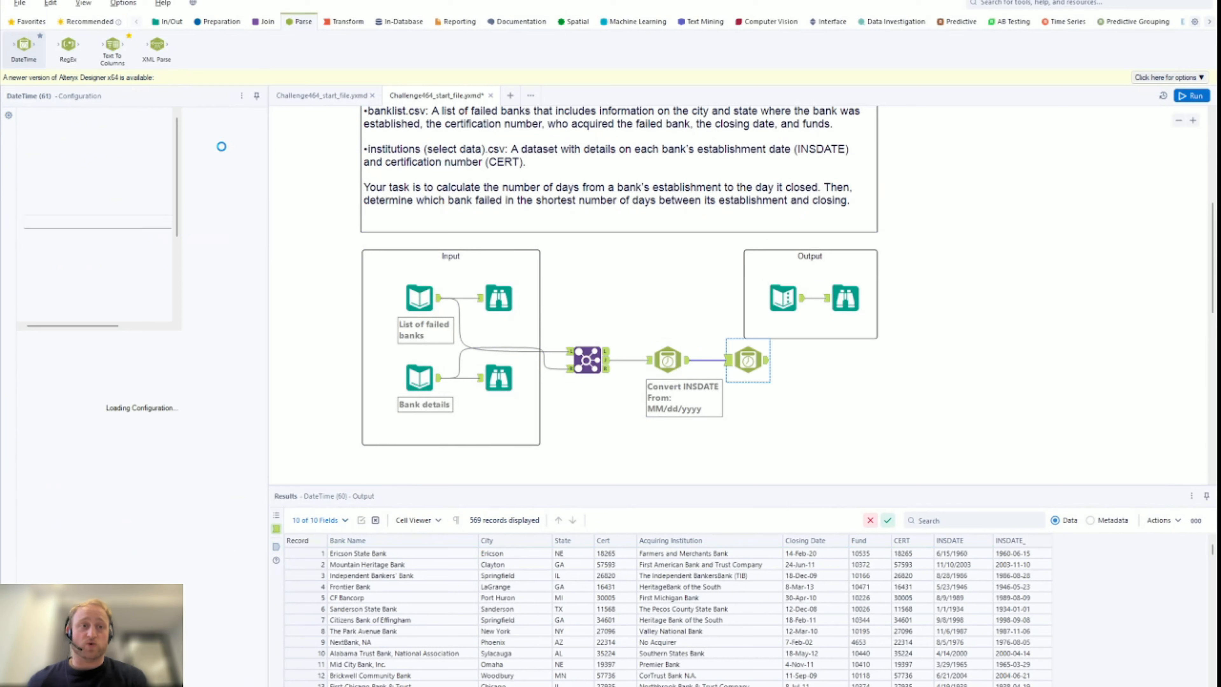
left_click(128, 148)
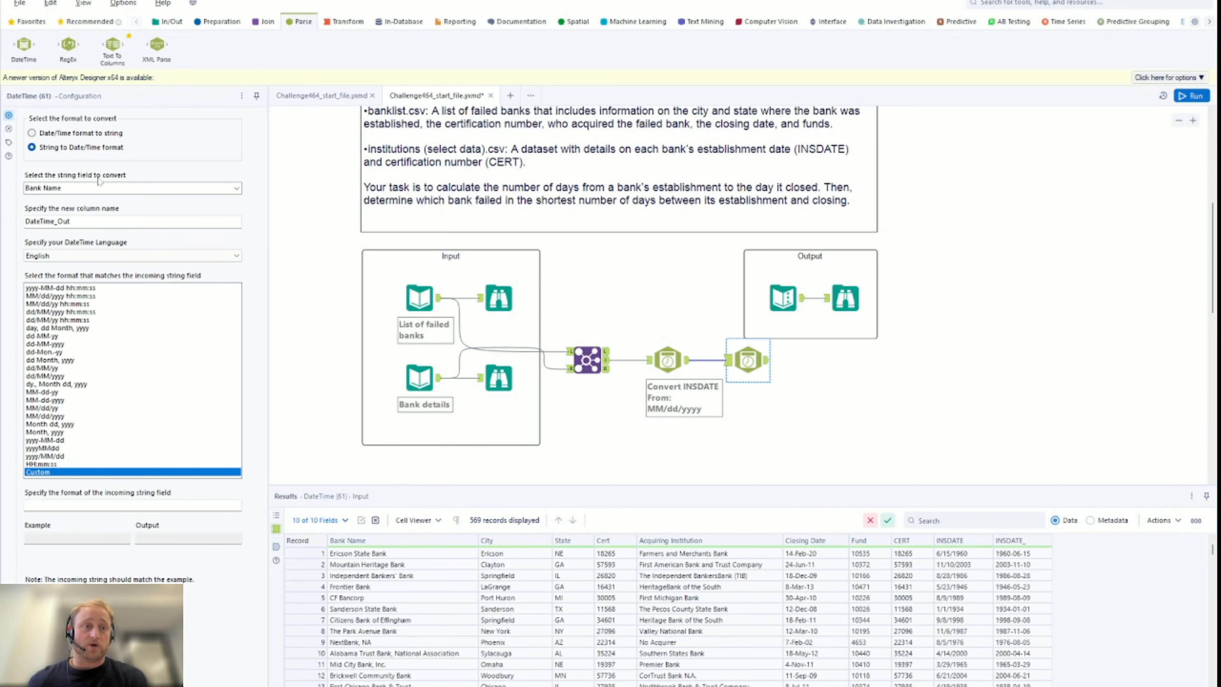
double_click(99, 188)
left_click(236, 189)
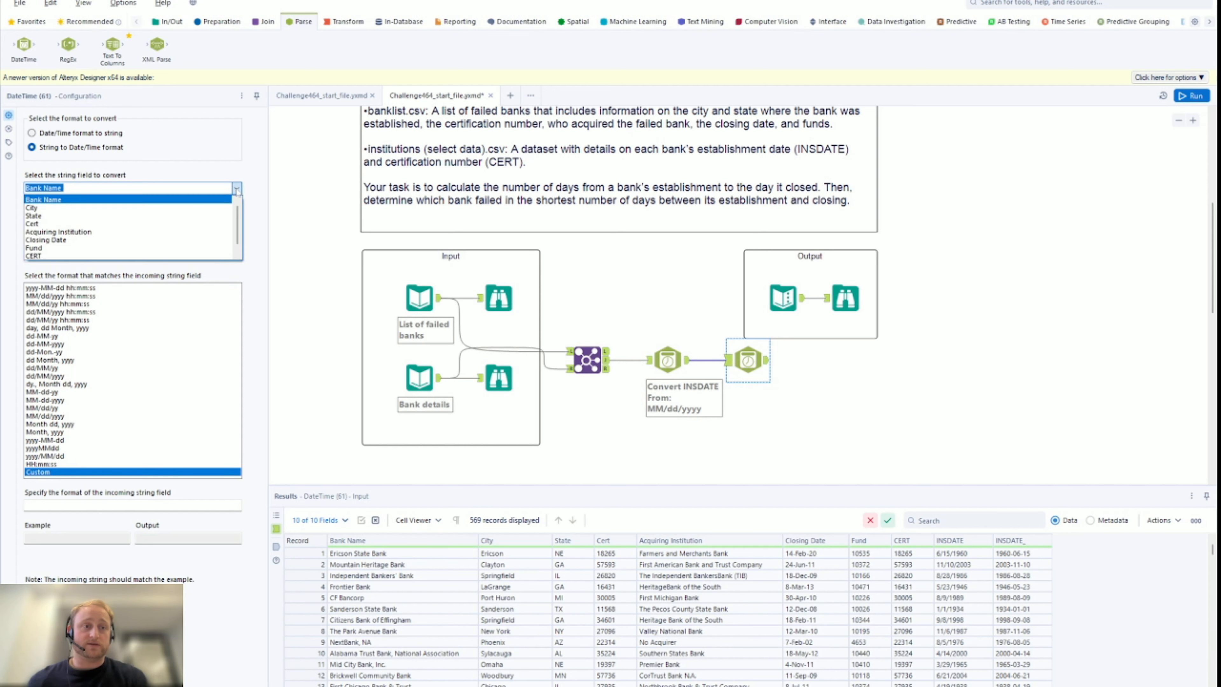
left_click(133, 240)
key("Tab")
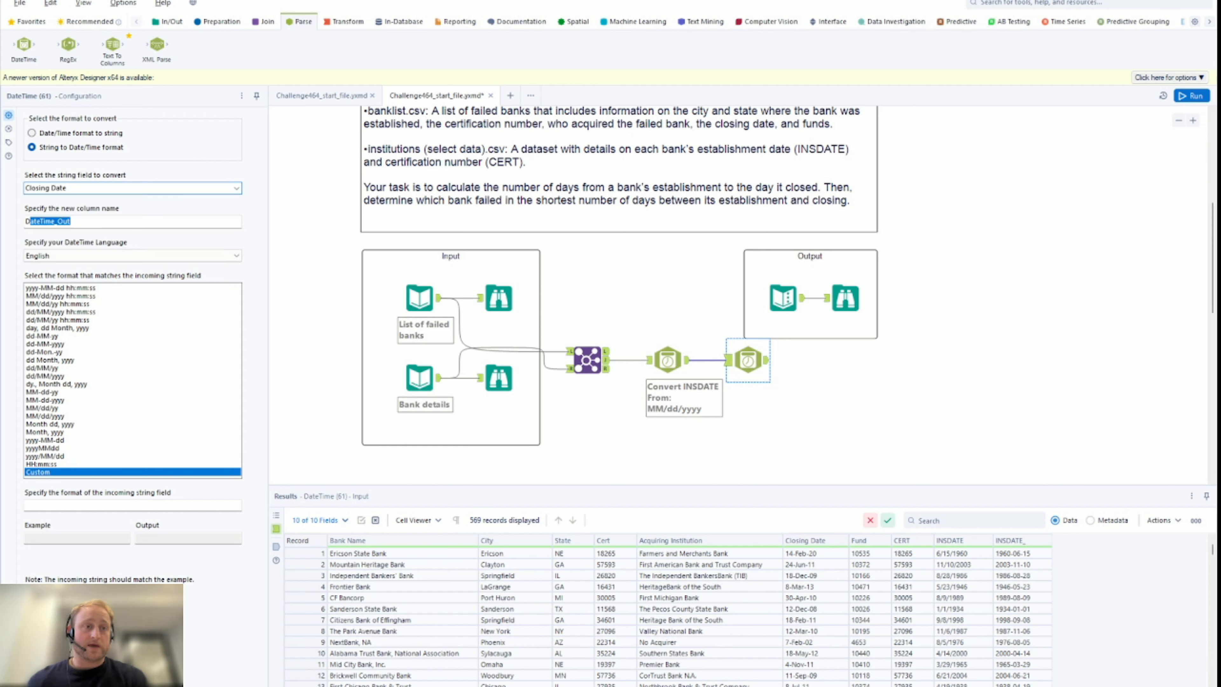
type("Cloasing")
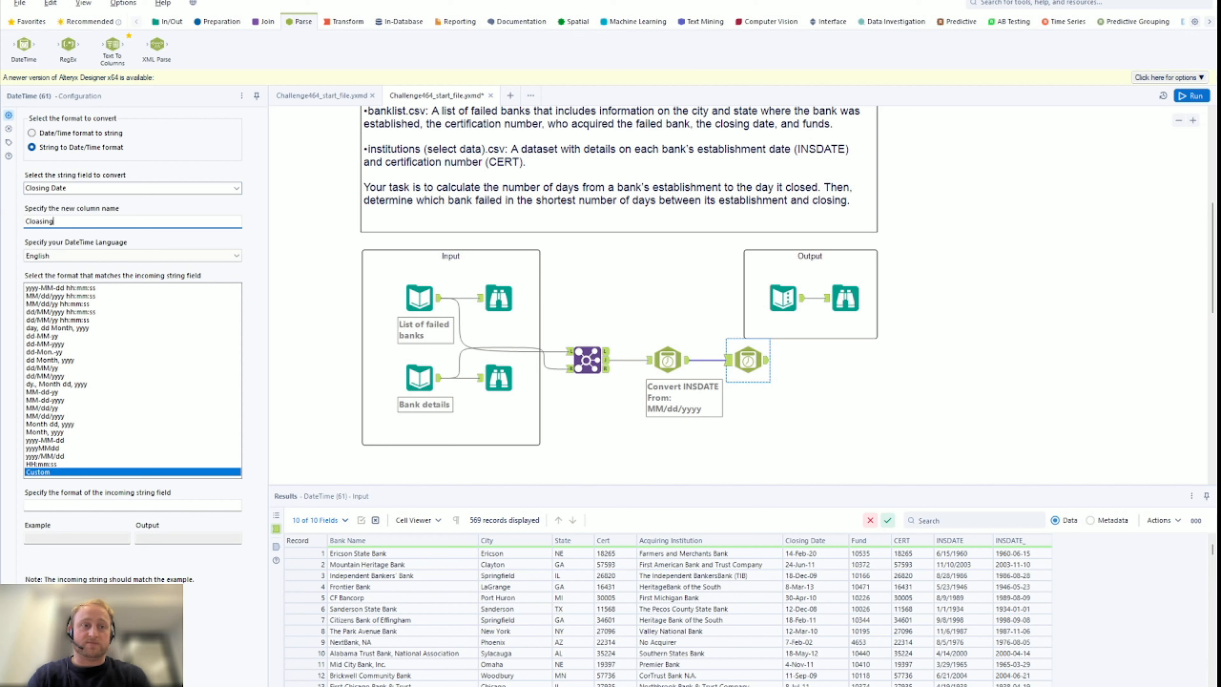
key("BackSpace")
key("BackSpace")
key("BackSpace")
key("BackSpace")
key("BackSpace")
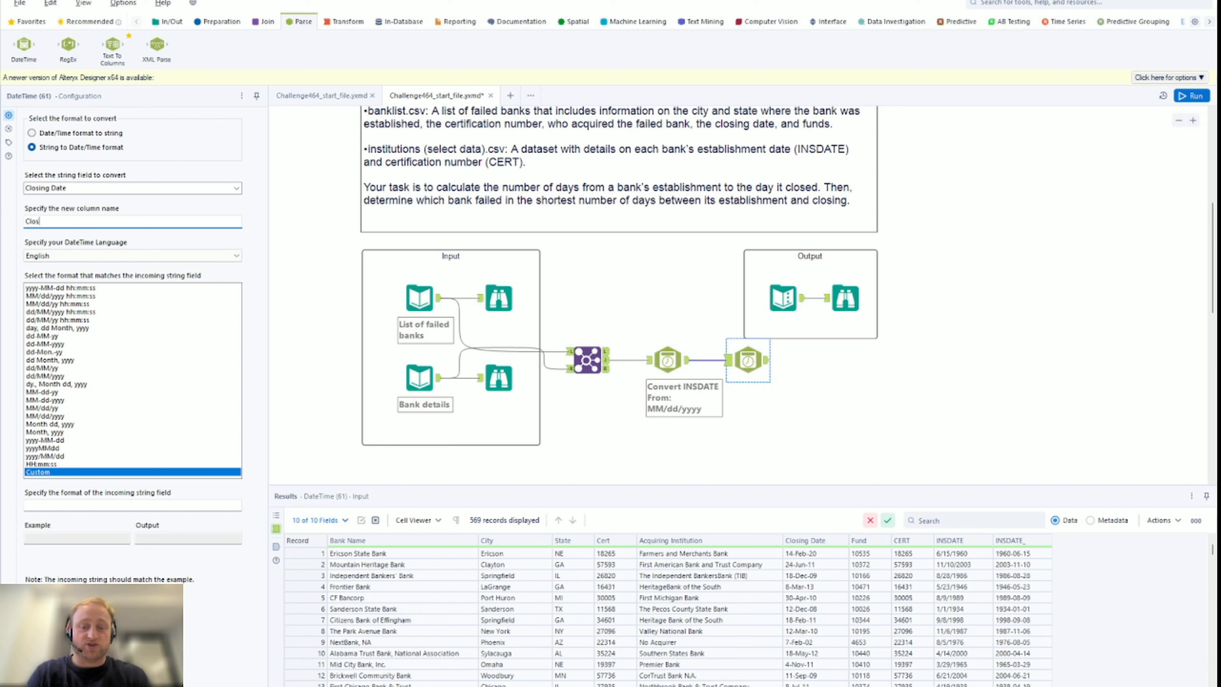
type("sing_date")
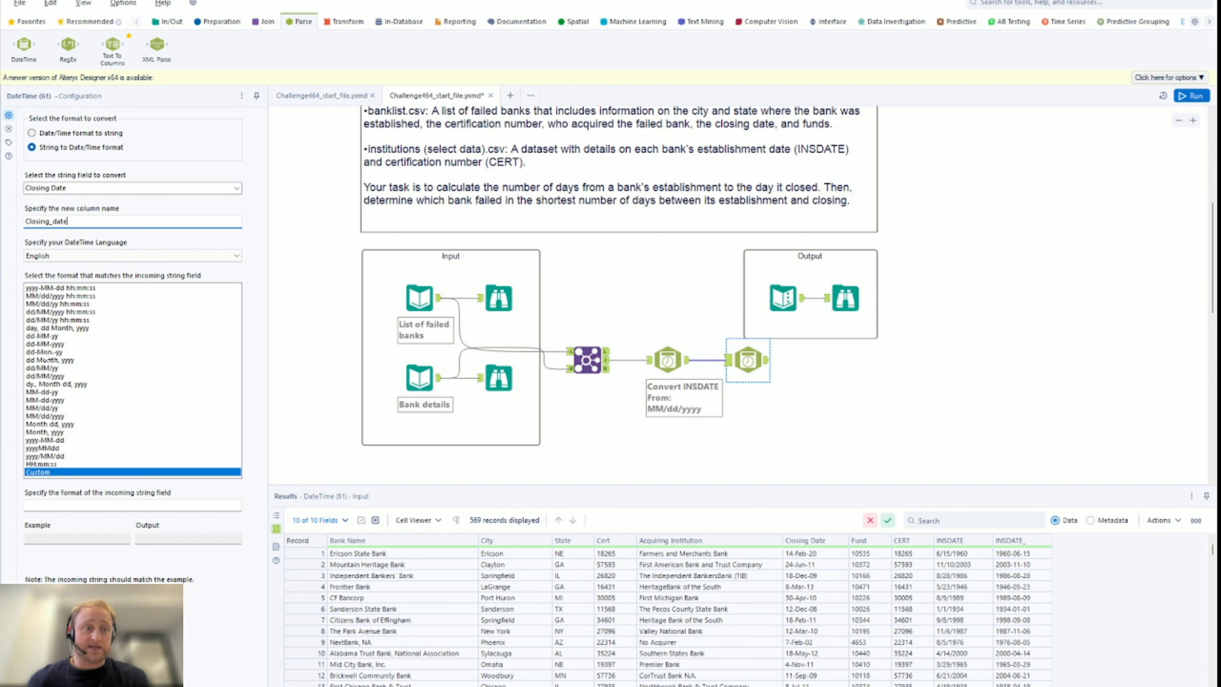
left_click(48, 352)
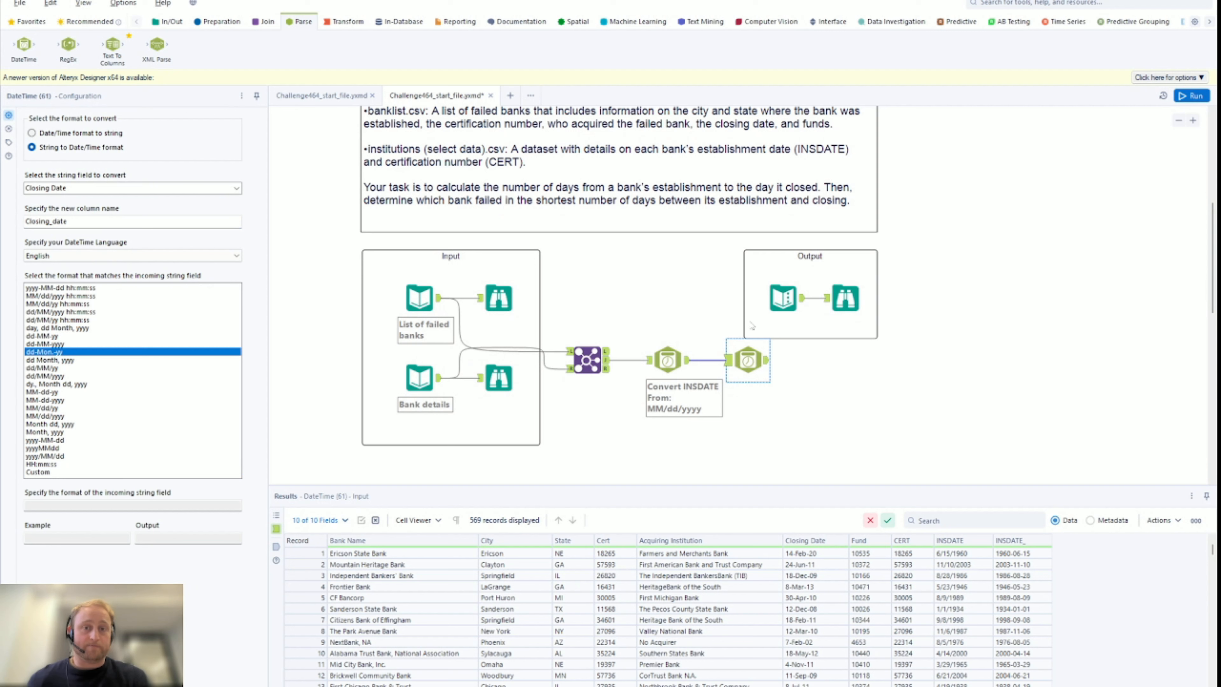
left_click(1190, 96)
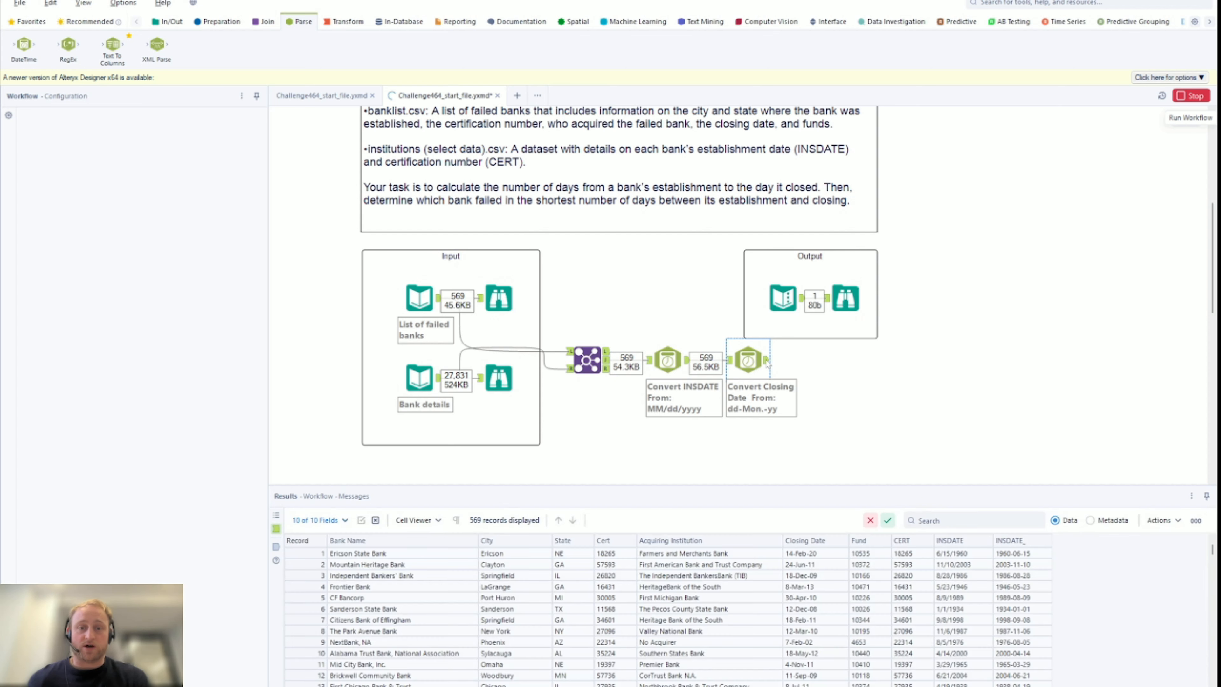
Check the Closing_date values like 2020-02-14 and bring up the Preparation tools
left_click(769, 360)
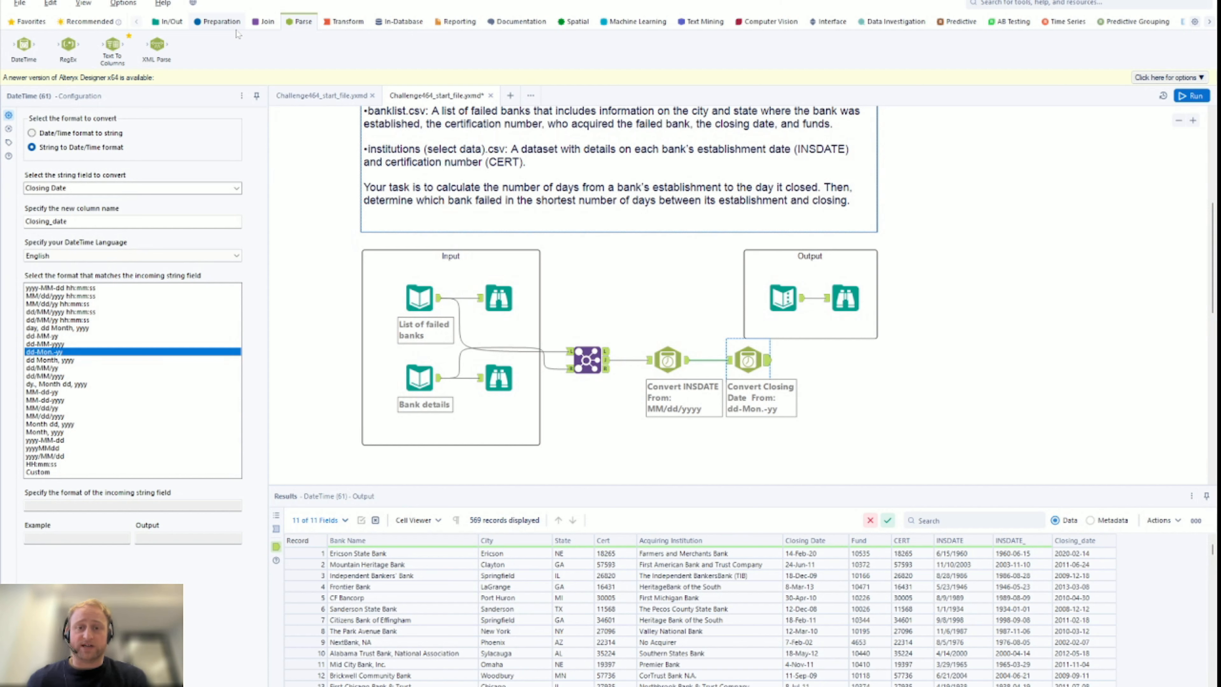
left_click(219, 22)
Add a Formula tool after the Closing Date conversion with a new output column named days
left_click_drag(201, 48, 827, 361)
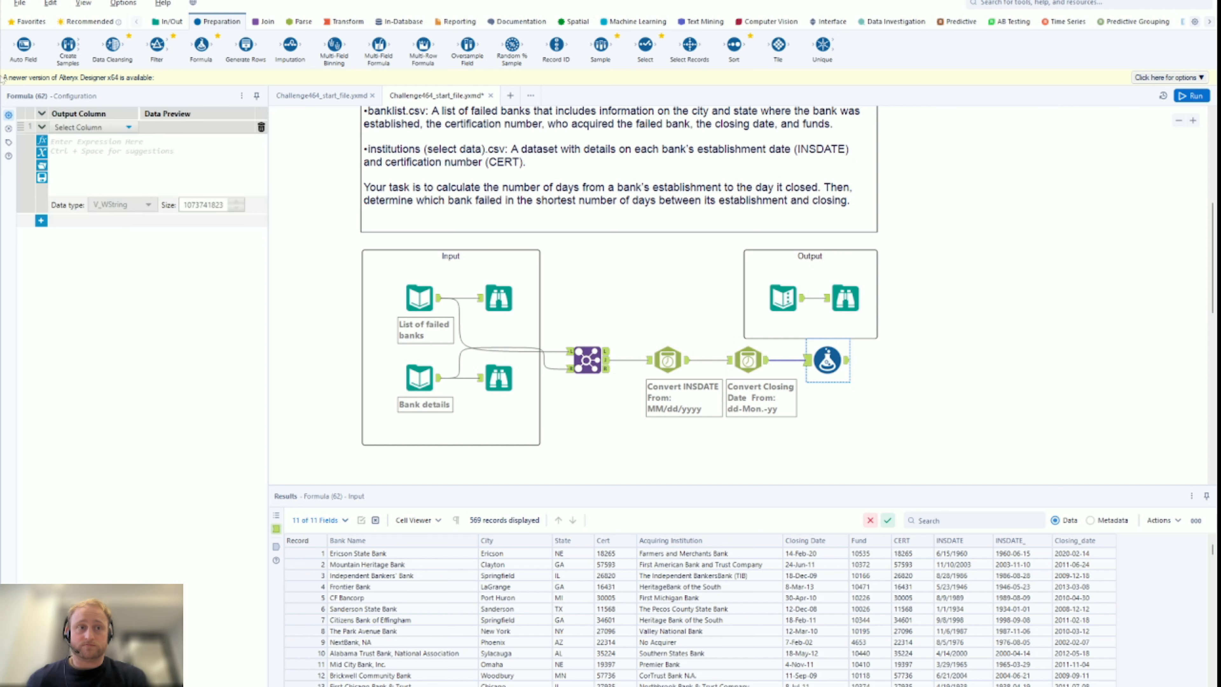
left_click(96, 128)
left_click(96, 139)
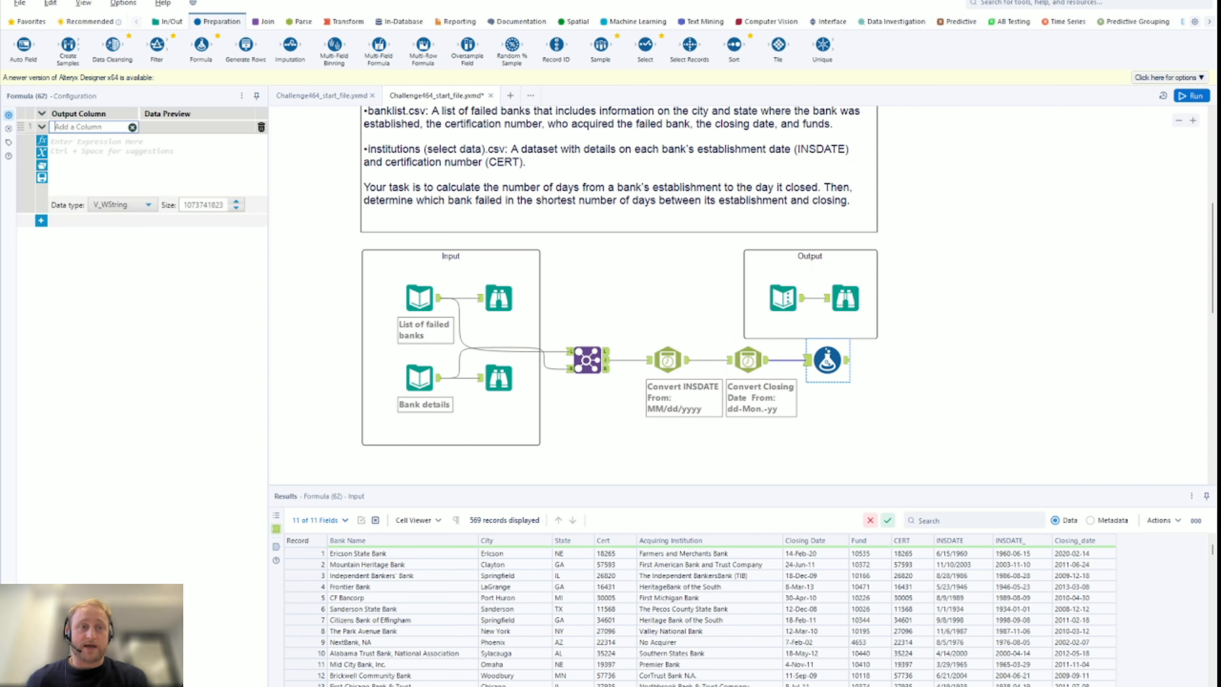
left_click(99, 129)
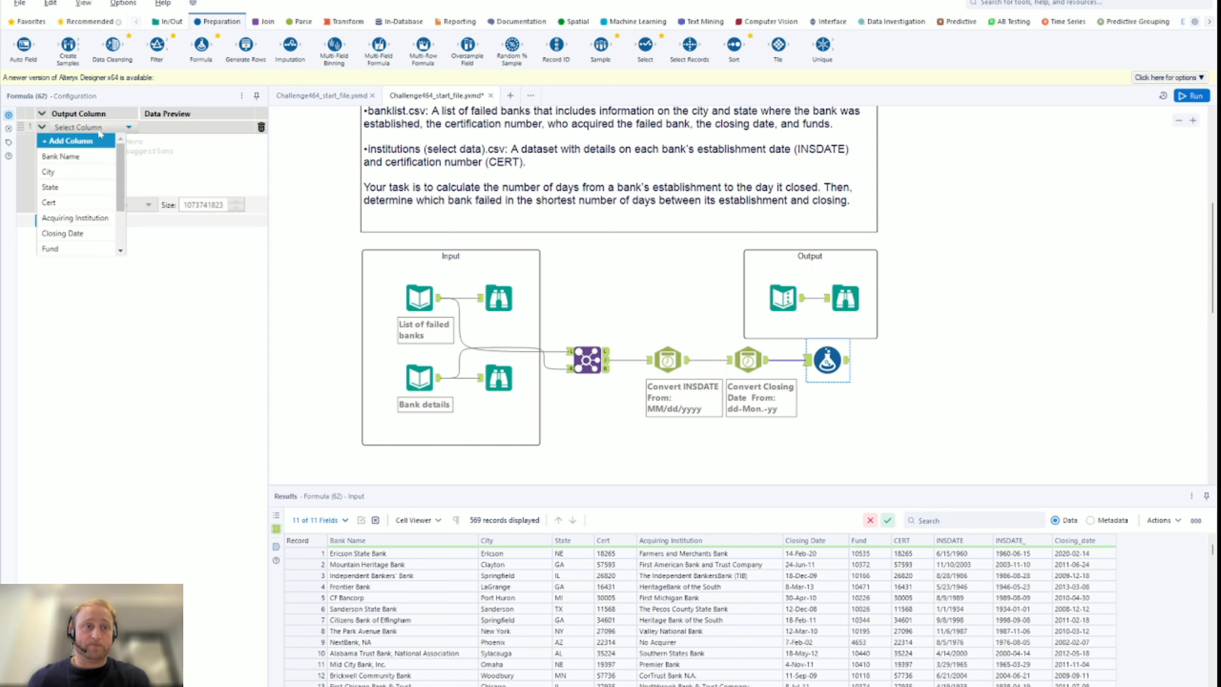
left_click(99, 137)
type("days")
Set the days expression to DateTimeDiff([Closing_date],[INSDATE_],'day'), previewing 21793
left_click(116, 168)
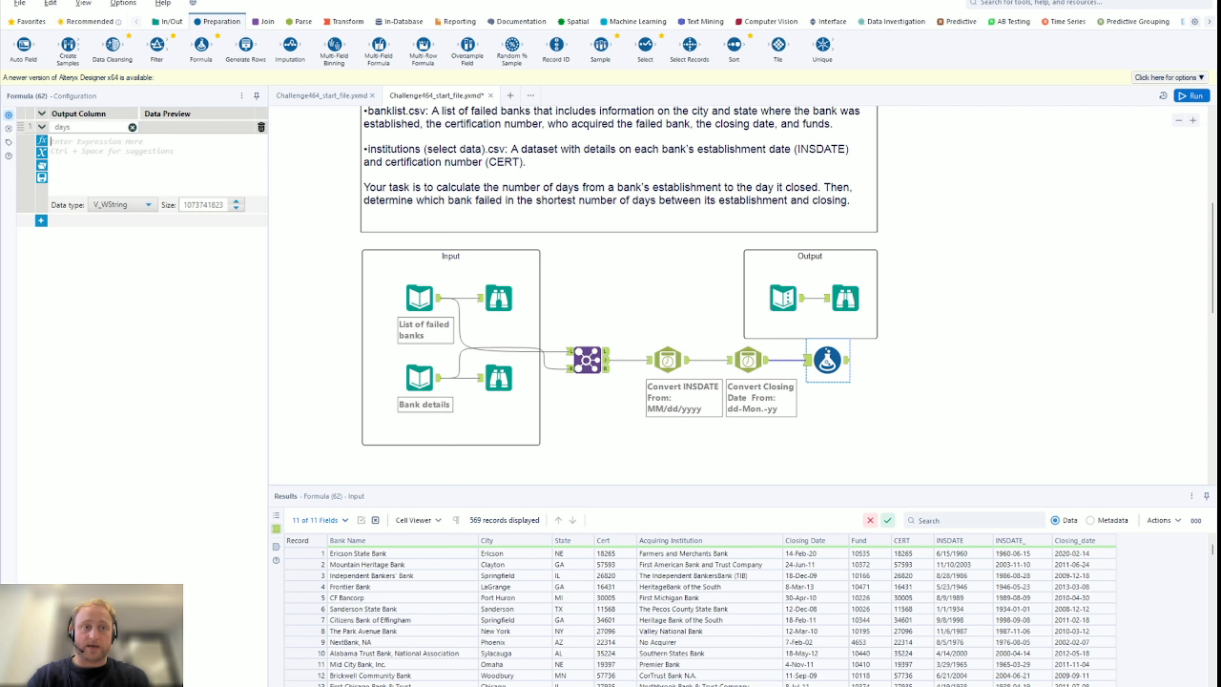
type("Date")
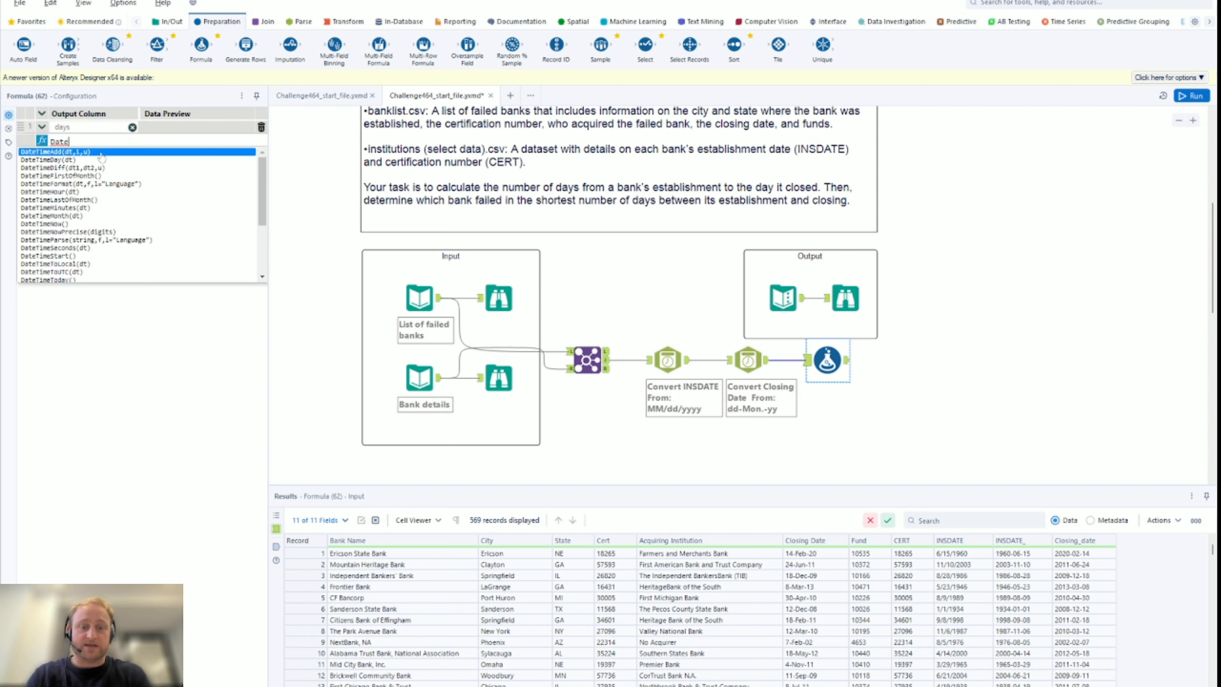
type("timediff")
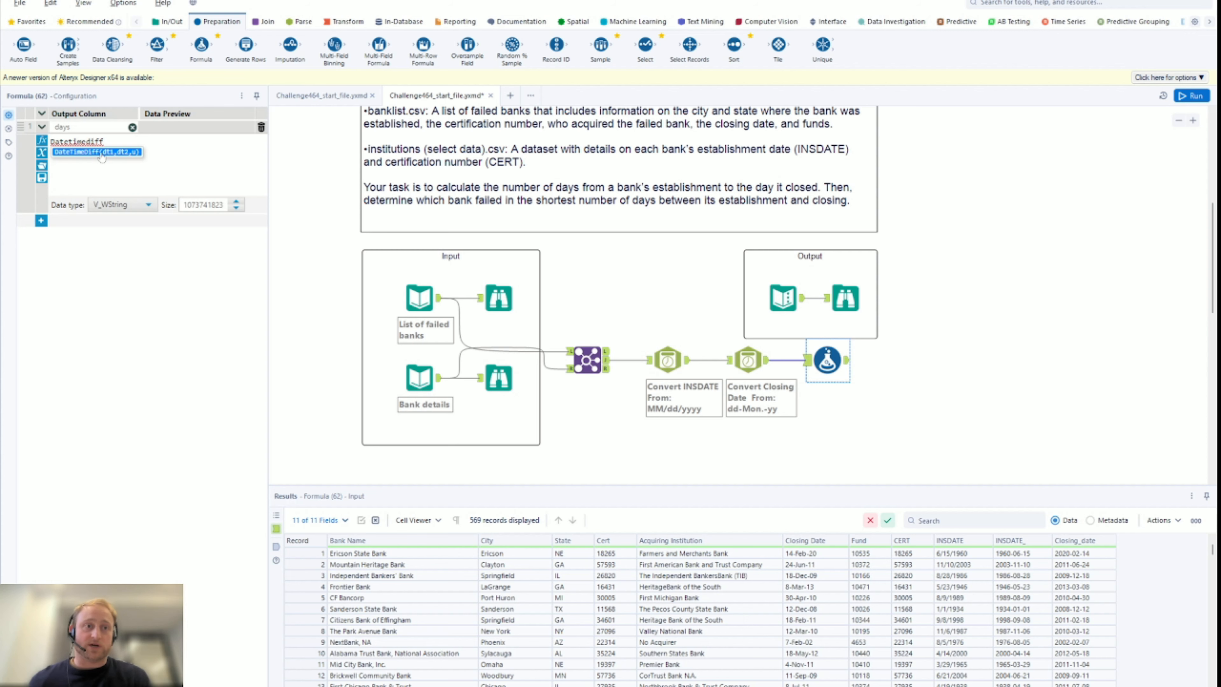
left_click(100, 153)
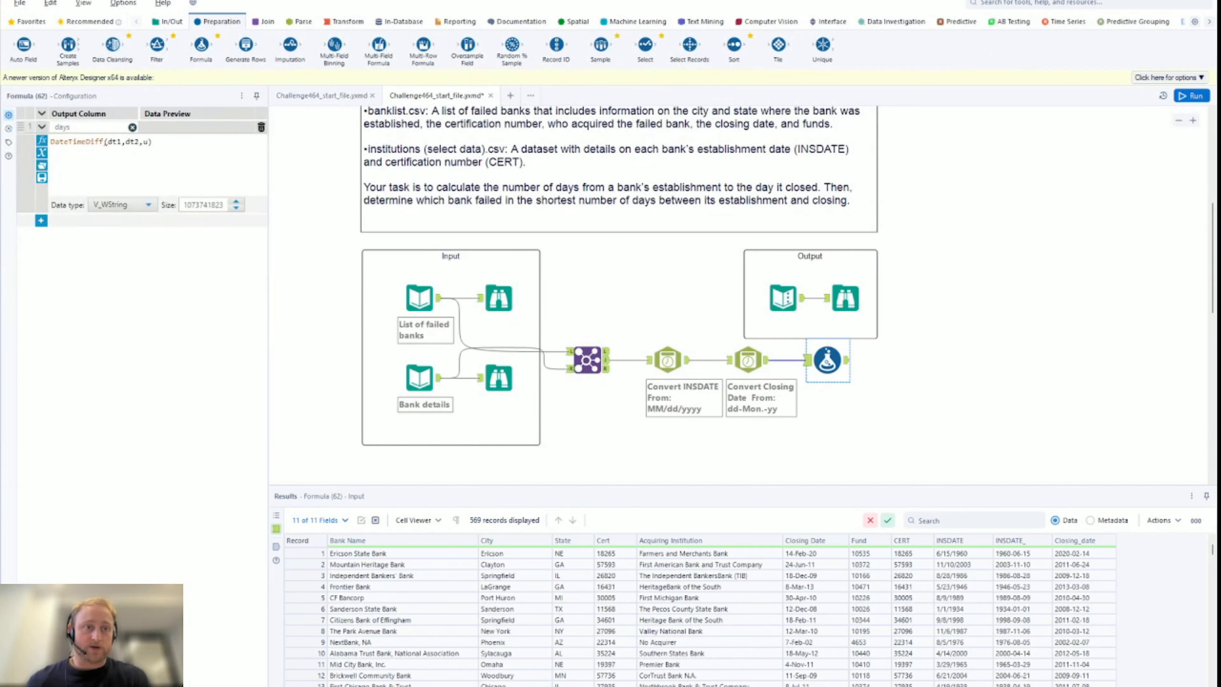
key("BackSpace")
key("BackSpace")
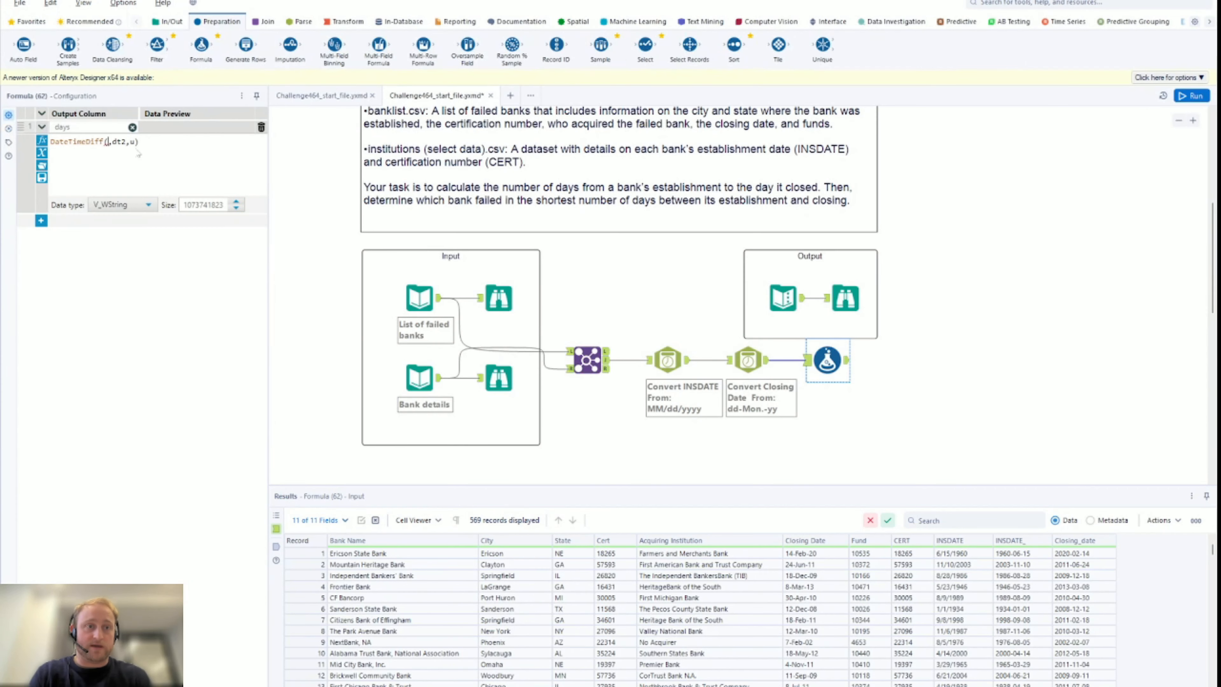
key("BackSpace")
type("clos")
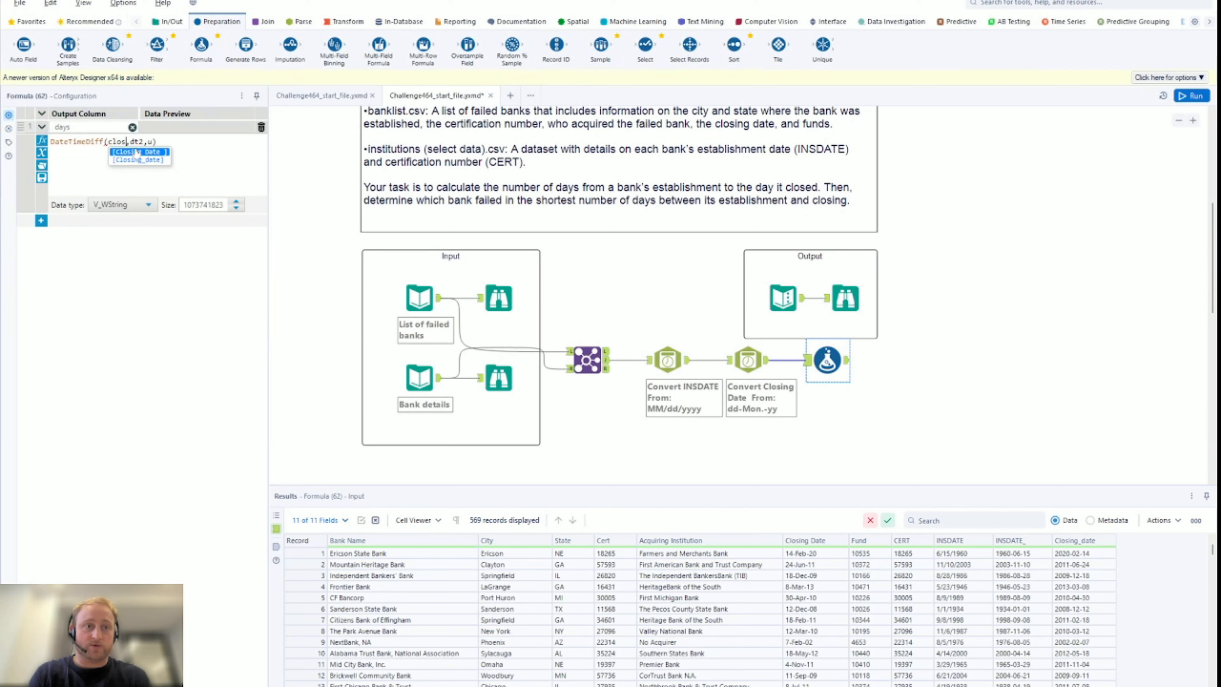
left_click(138, 160)
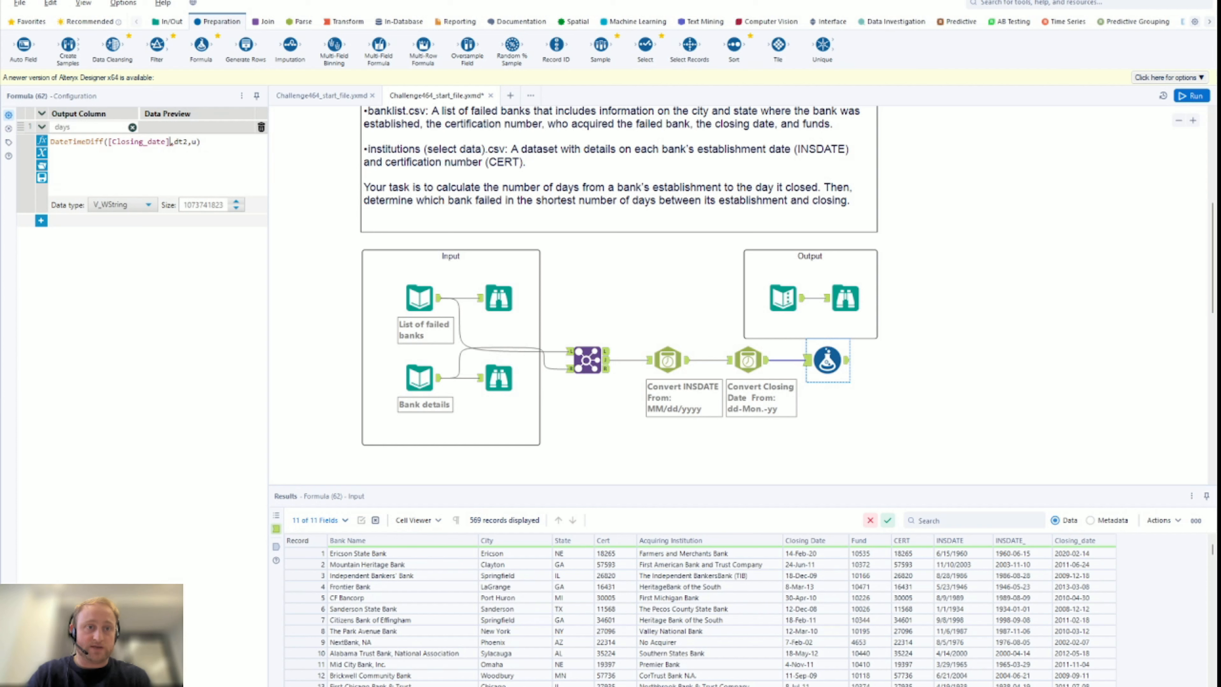
key("BackSpace")
key("BackSpace")
key("BackSpace")
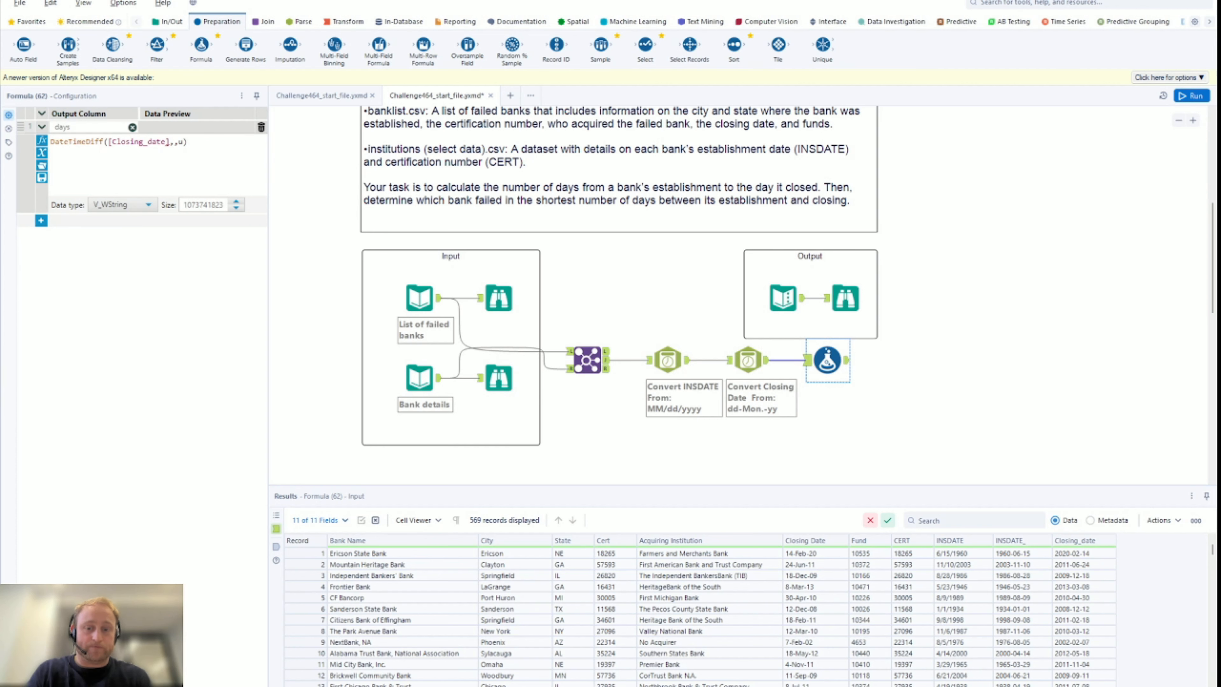
type("INS")
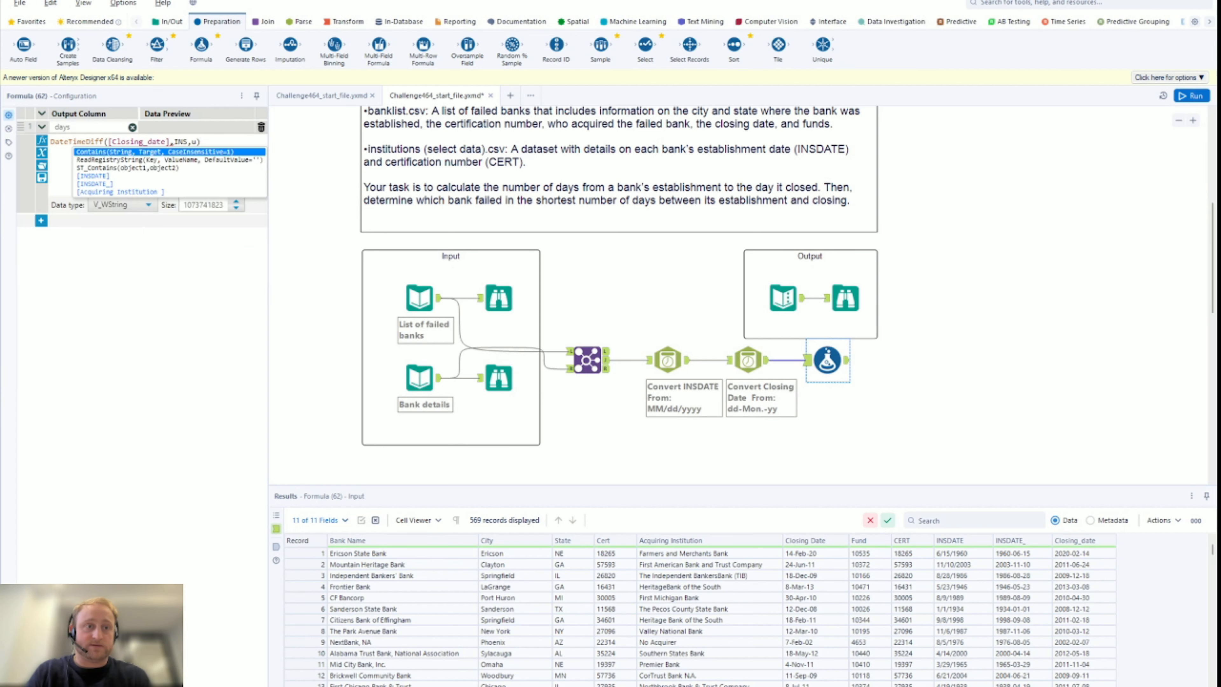
left_click(161, 184)
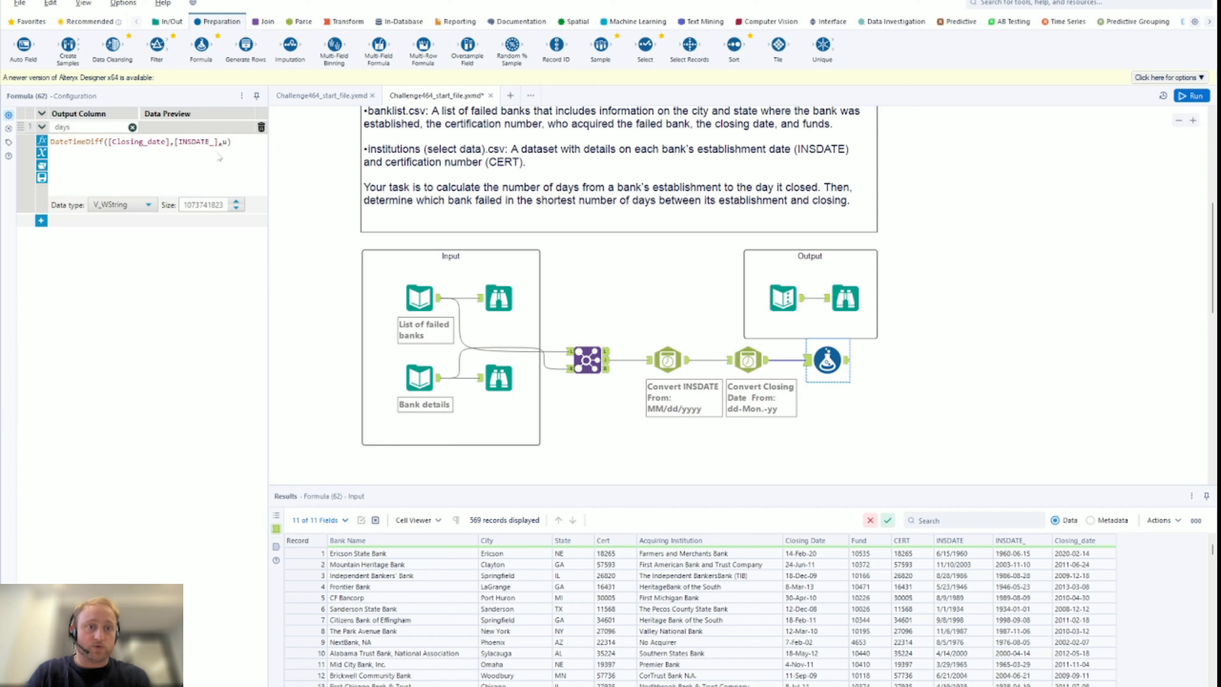
key("BackSpace")
type("'day'")
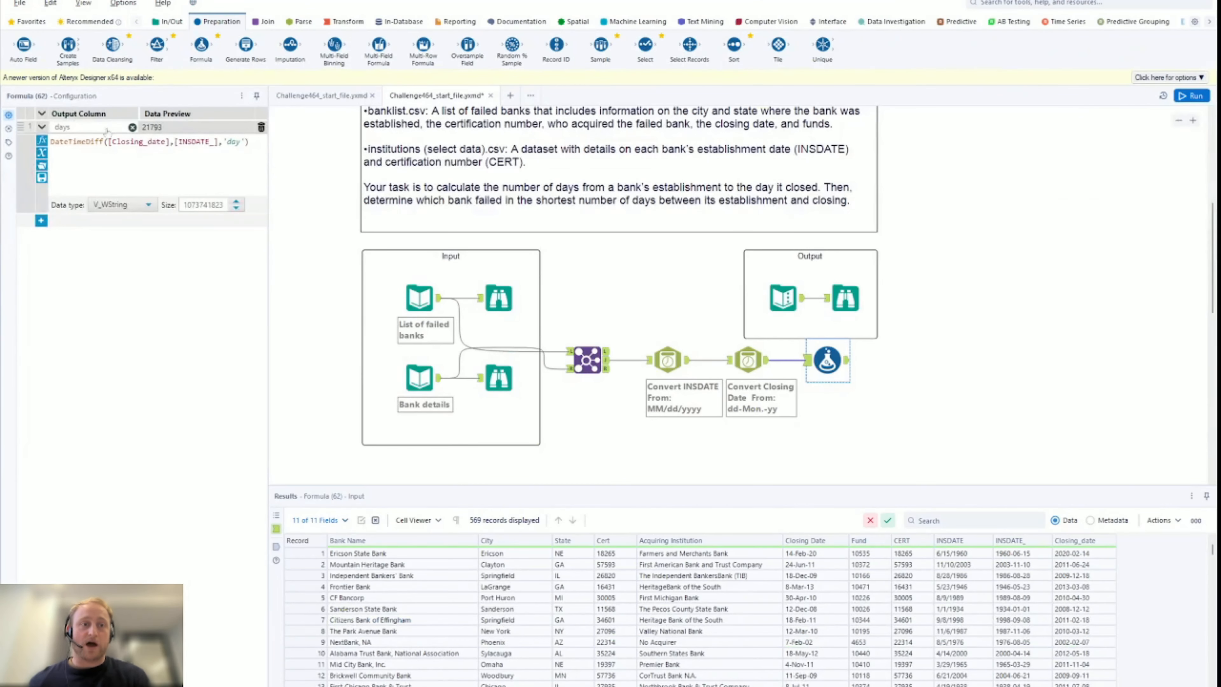
Make days an Int64 field, run, and view days values like 21793 and 2783
left_click(131, 205)
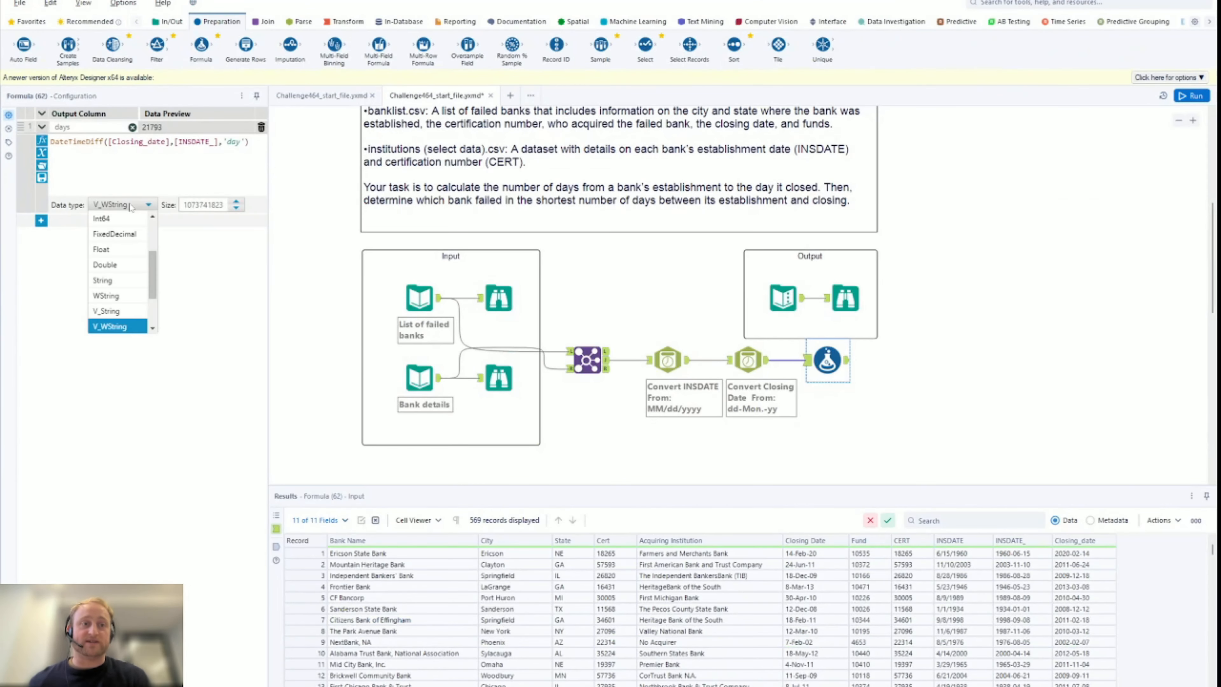
left_click(124, 223)
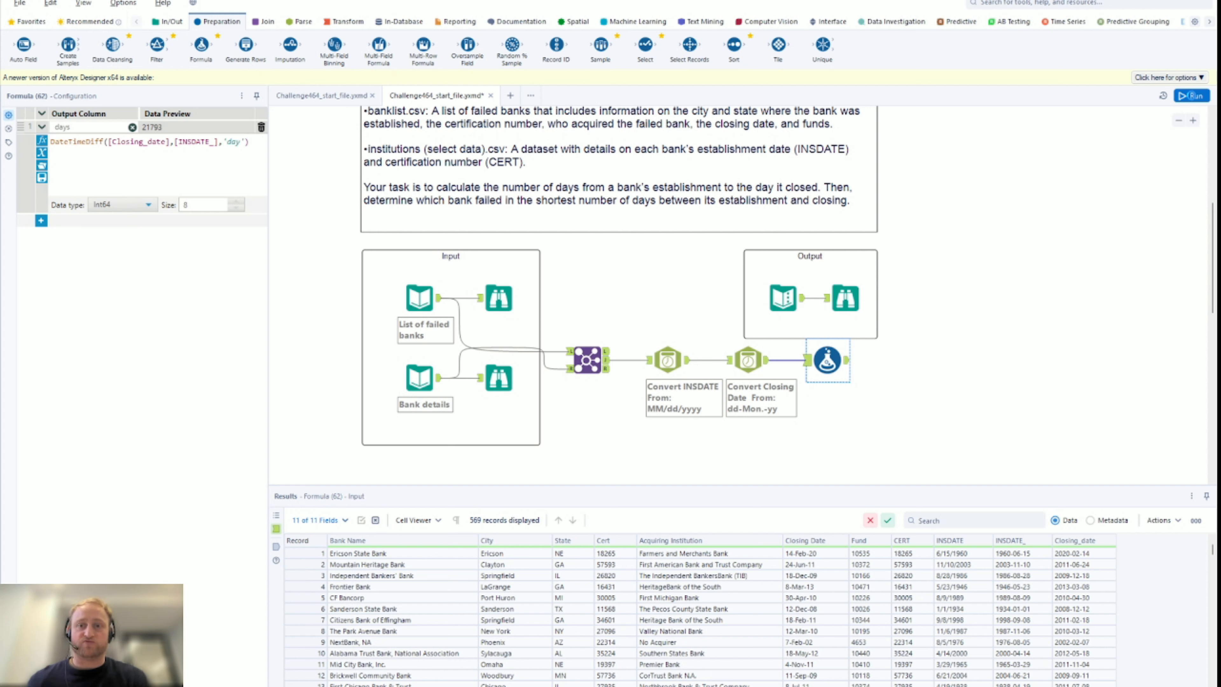
left_click(1191, 96)
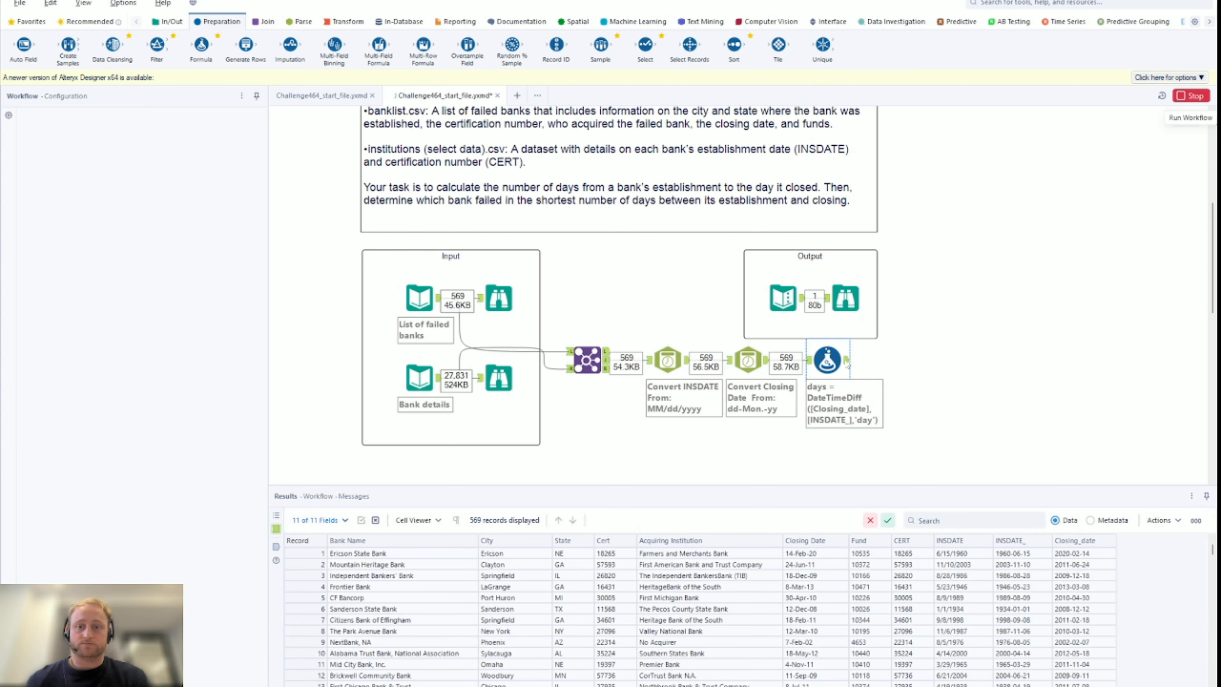
left_click(847, 361)
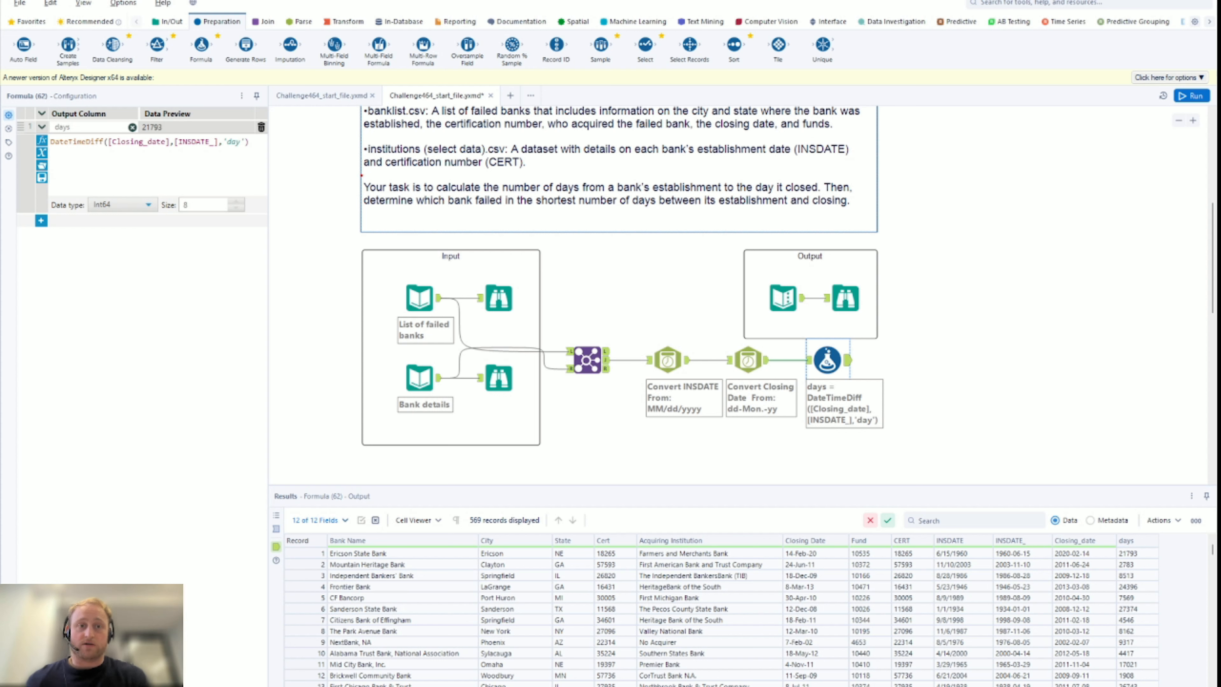
mouse_move(361, 173)
left_mouse_down()
mouse_move(456, 219)
mouse_move(874, 222)
left_mouse_up()
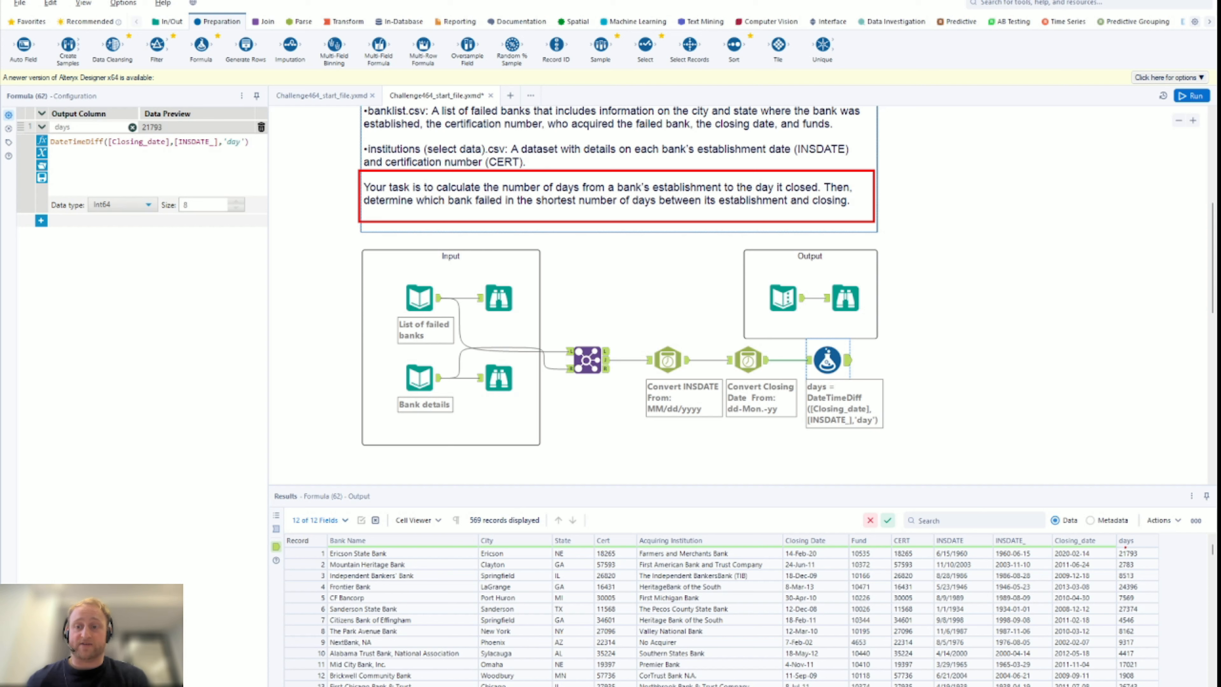
left_click_drag(1114, 532, 1157, 686)
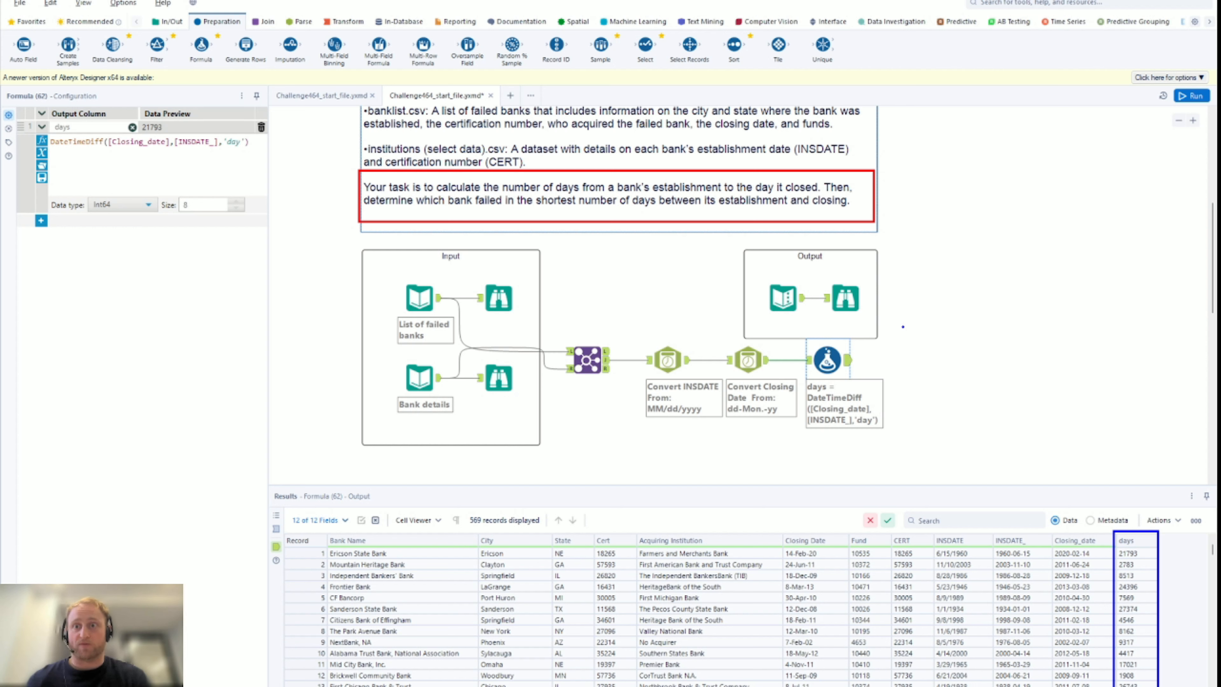
key("Escape")
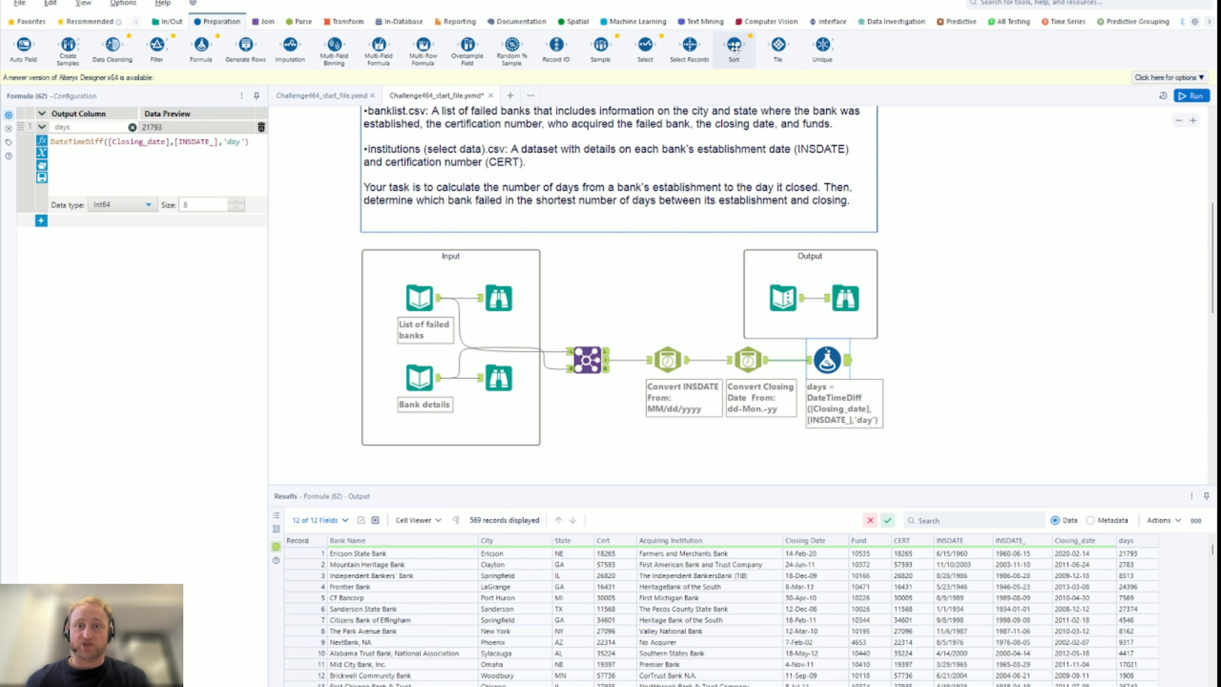
Add a Sort on days ascending and run it, listing Waterford Village Bank first at 879 days
left_click_drag(736, 44, 930, 365)
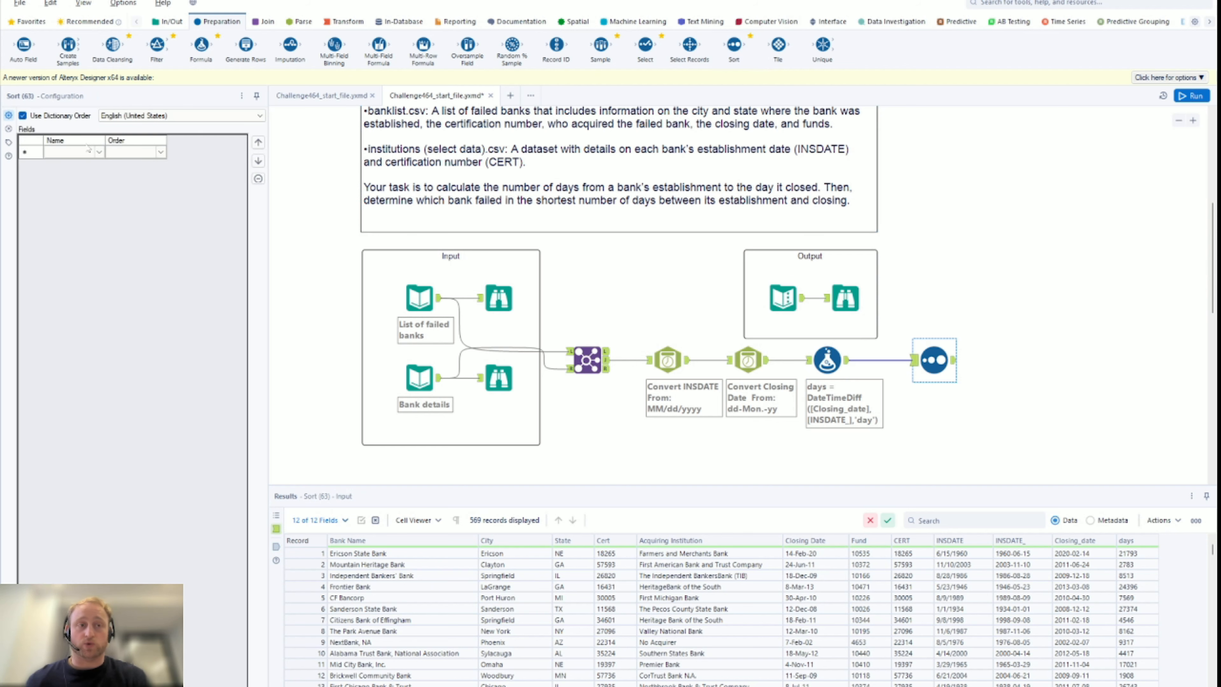
left_click(97, 153)
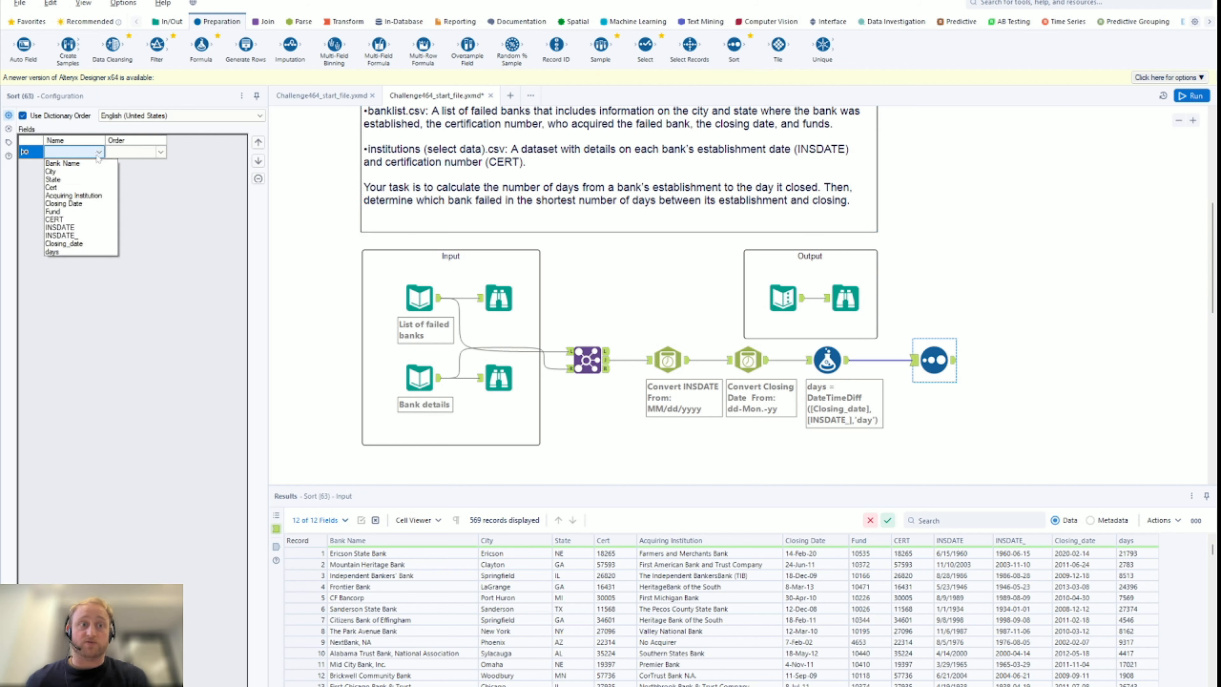
left_click(79, 252)
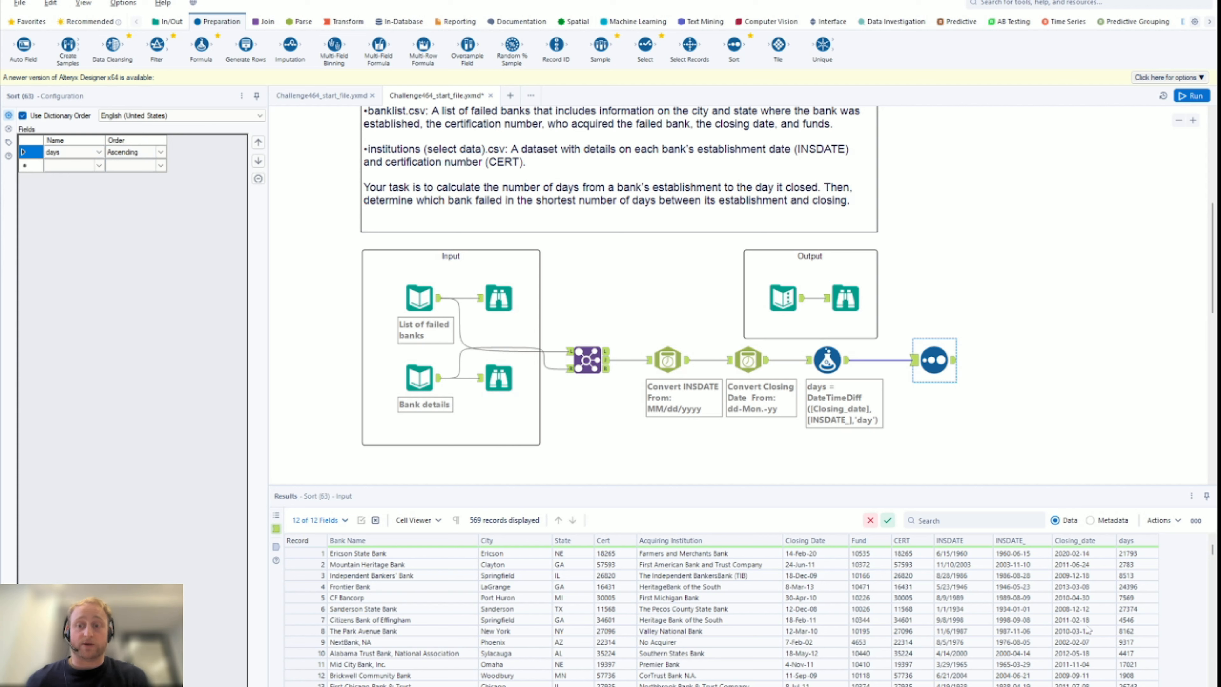
left_click(1196, 97)
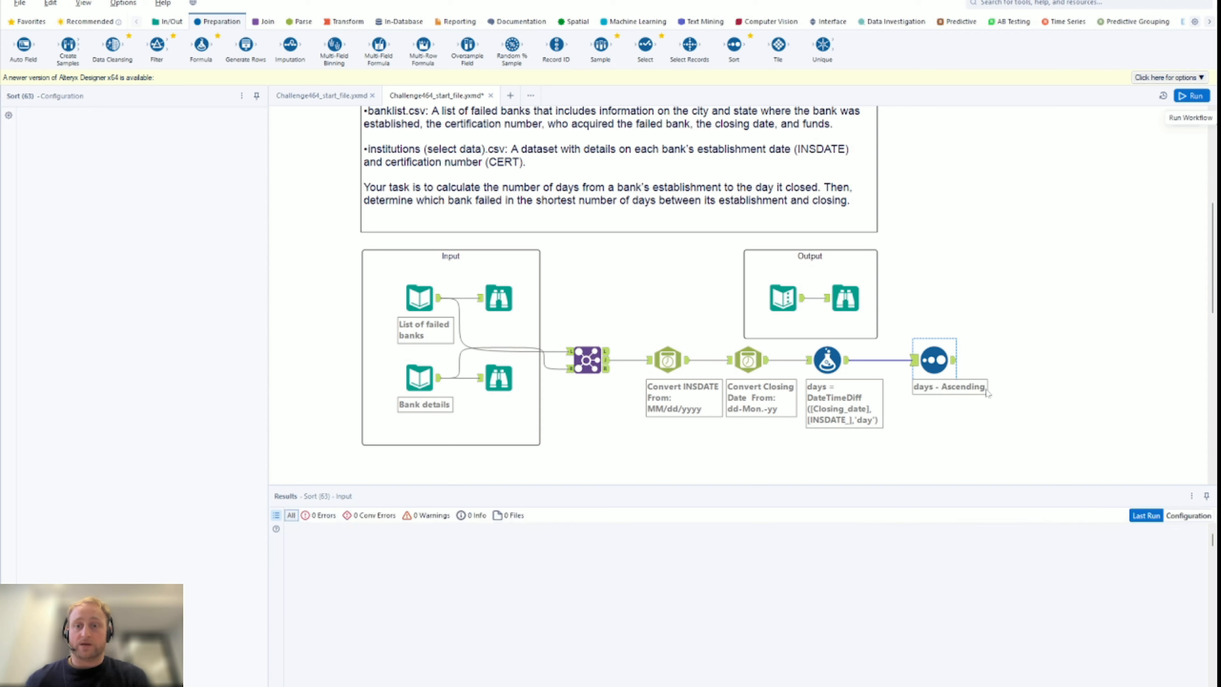
key("ctrl+r")
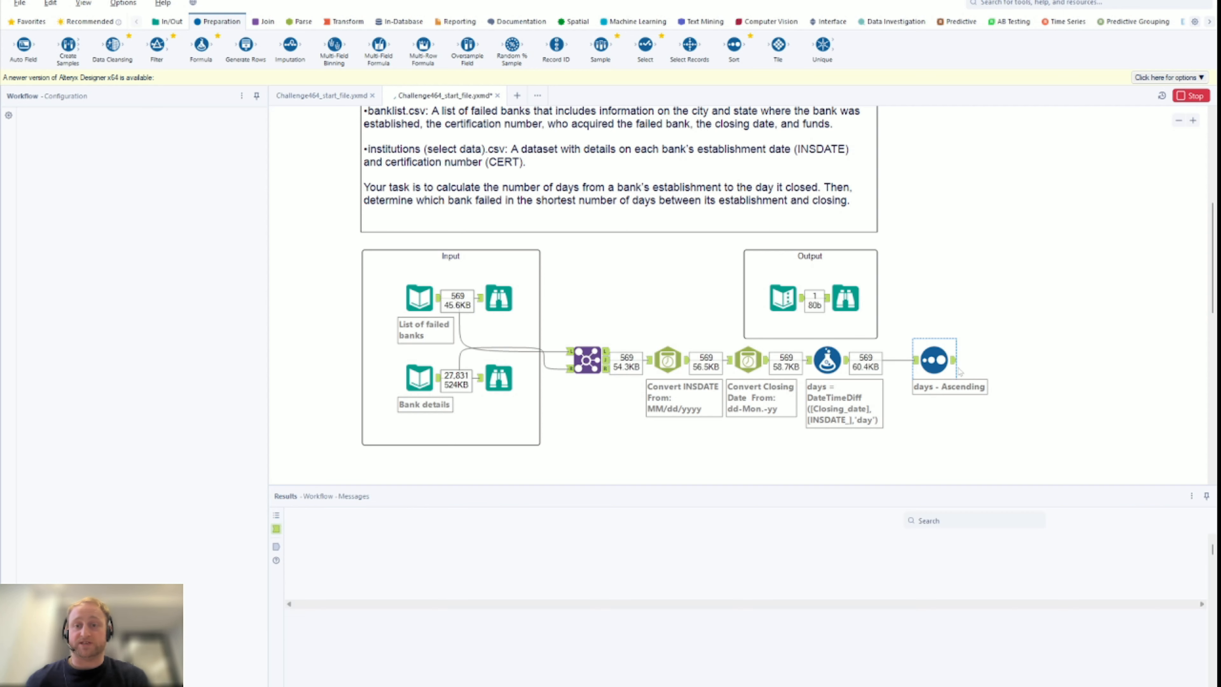
left_click(951, 361)
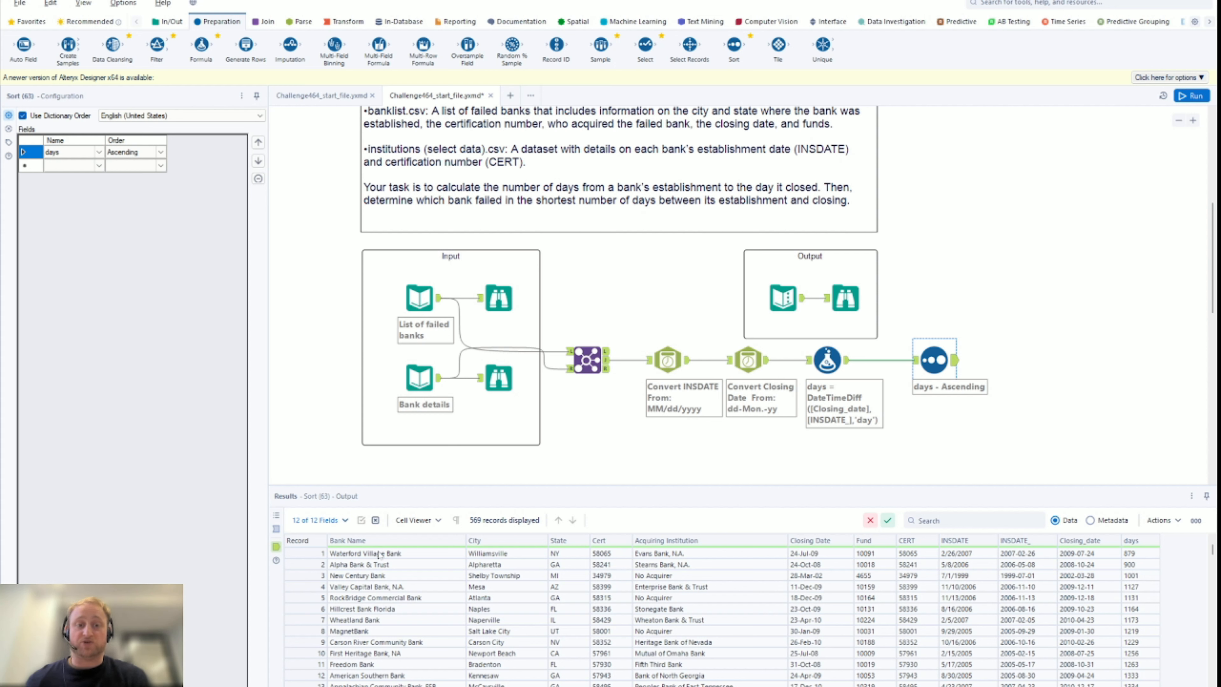
left_click(405, 555)
left_click(848, 308)
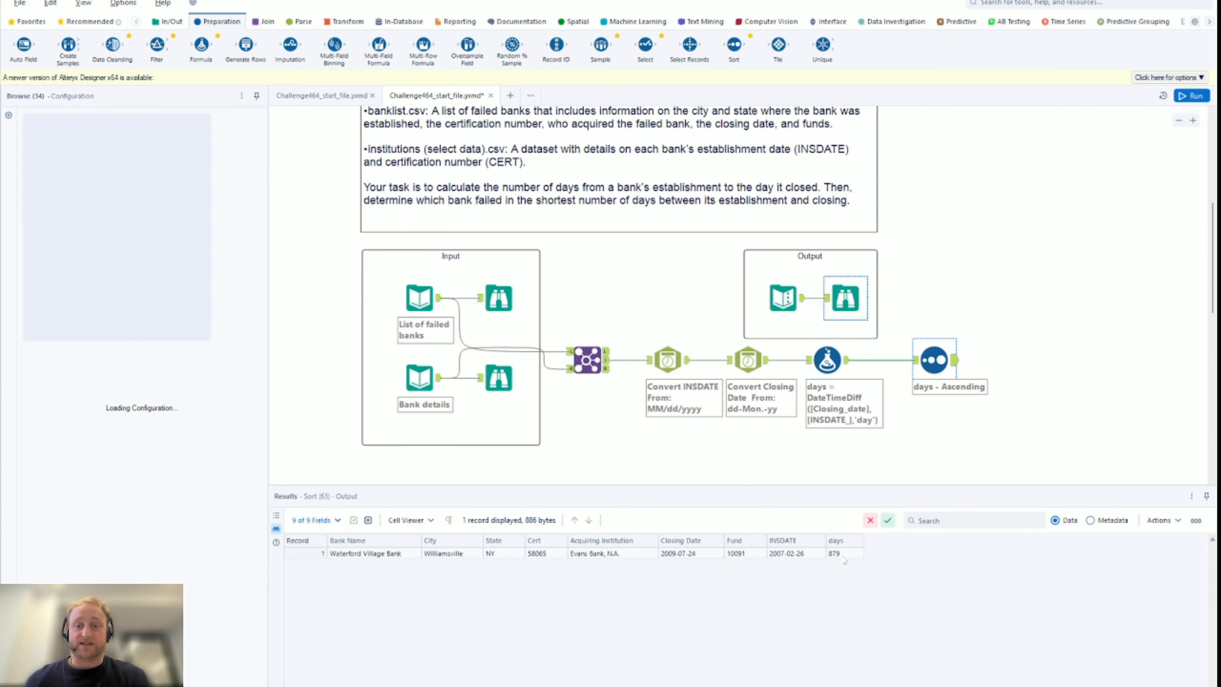
left_click(838, 556)
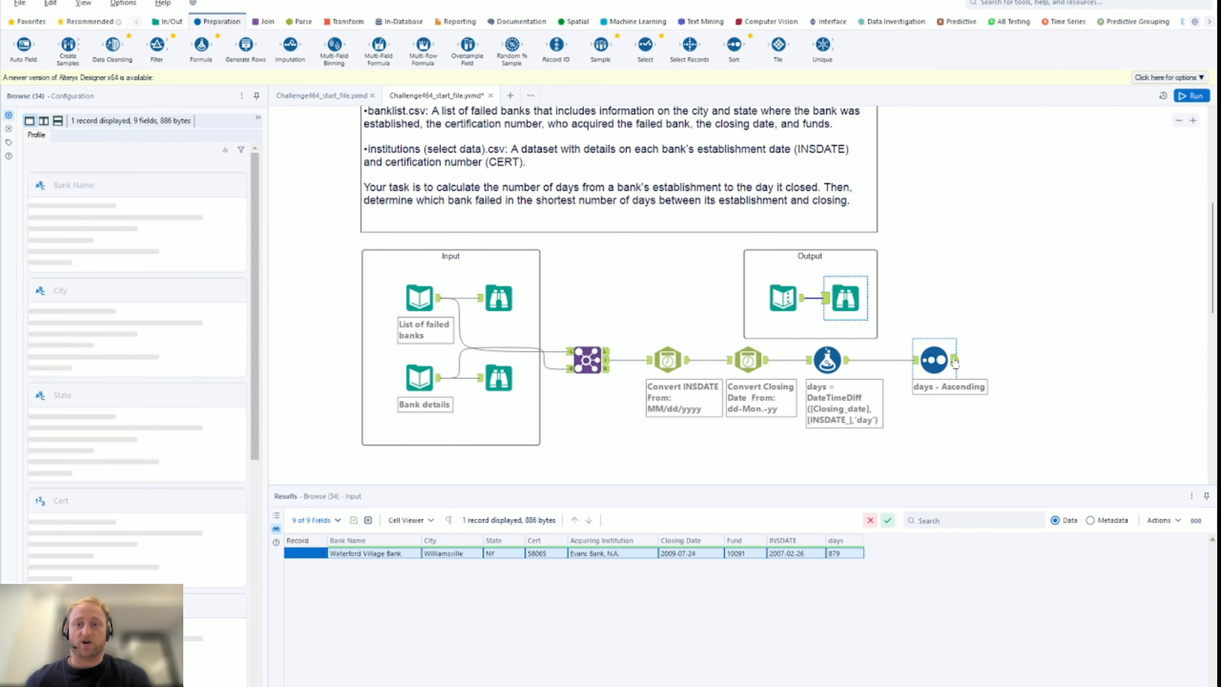
left_click(954, 361)
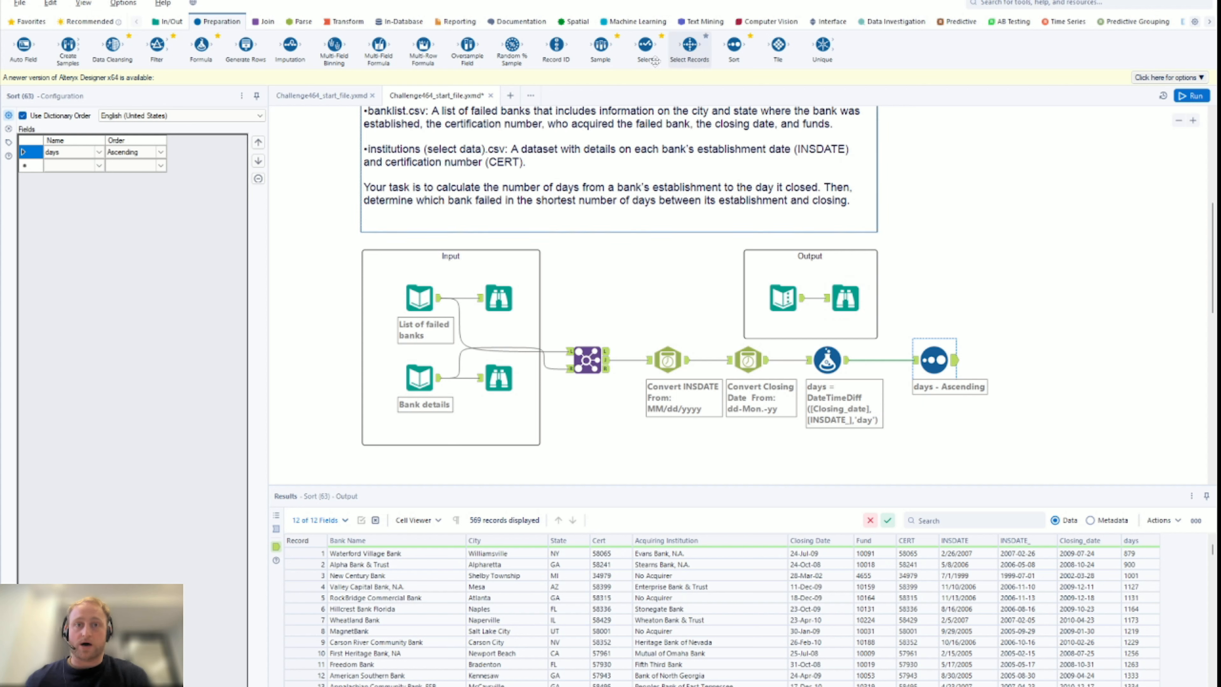
Add a Sample tool after the Sort keeping the first 1 row, run, and check its output shows Waterford Village Bank at 879 days
left_click_drag(617, 57, 1011, 360)
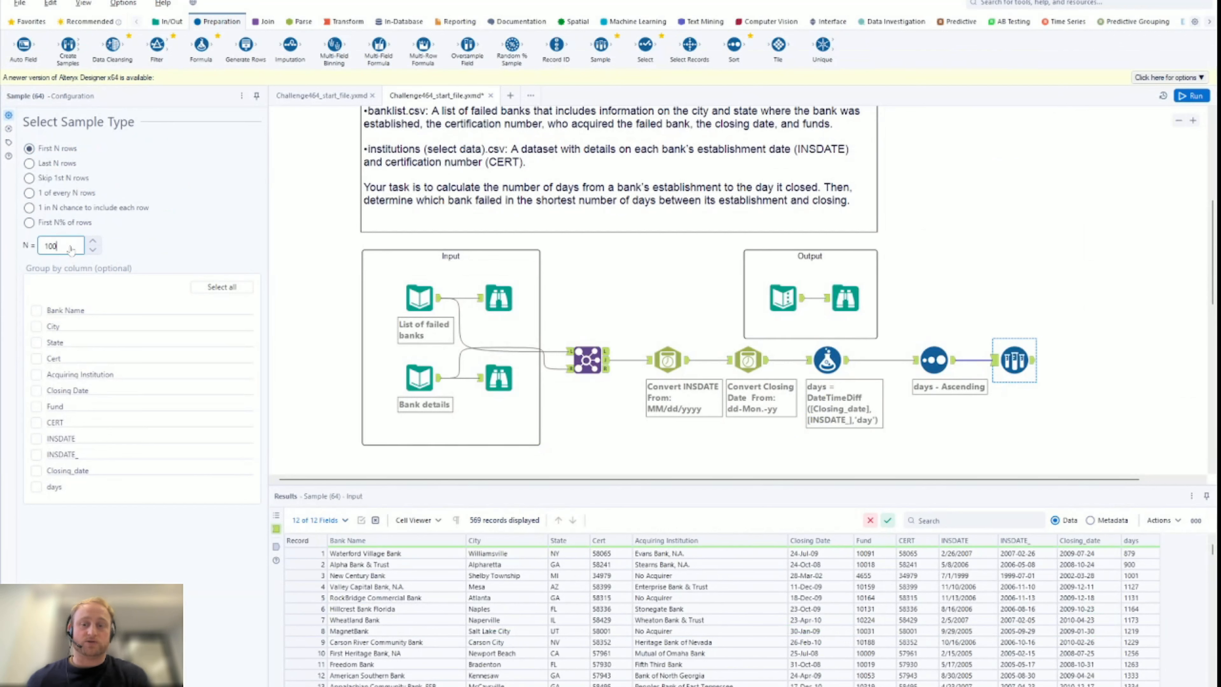
key("BackSpace")
key("BackSpace")
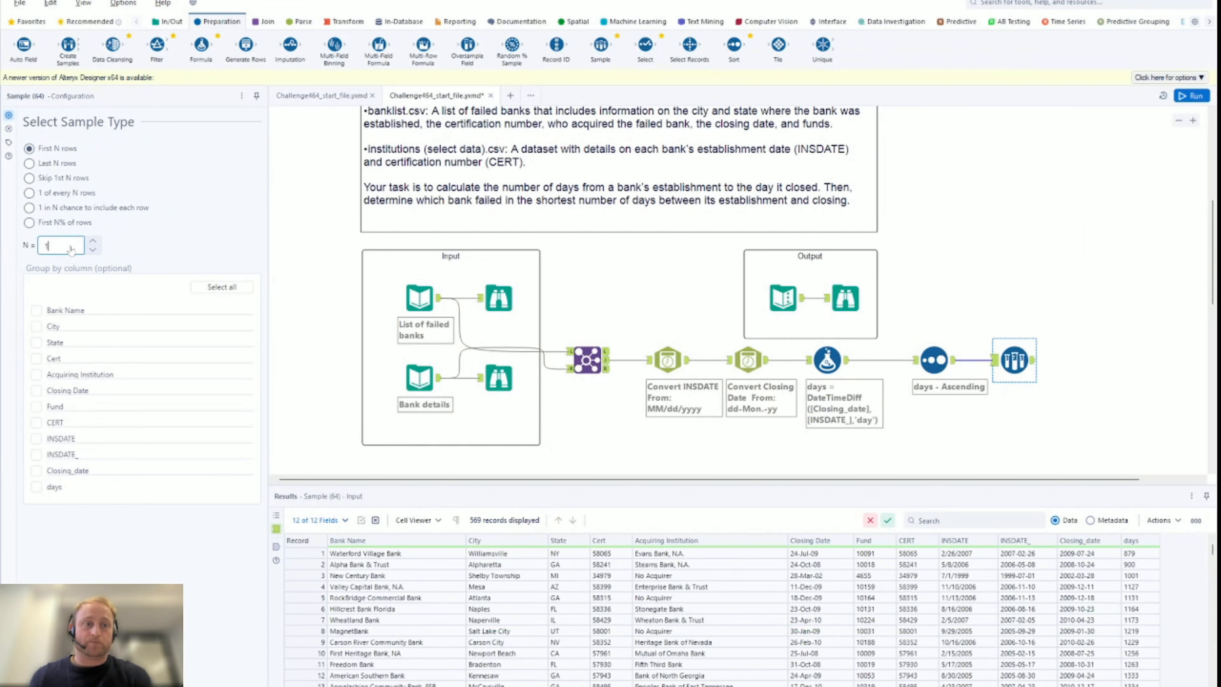
left_click(1181, 98)
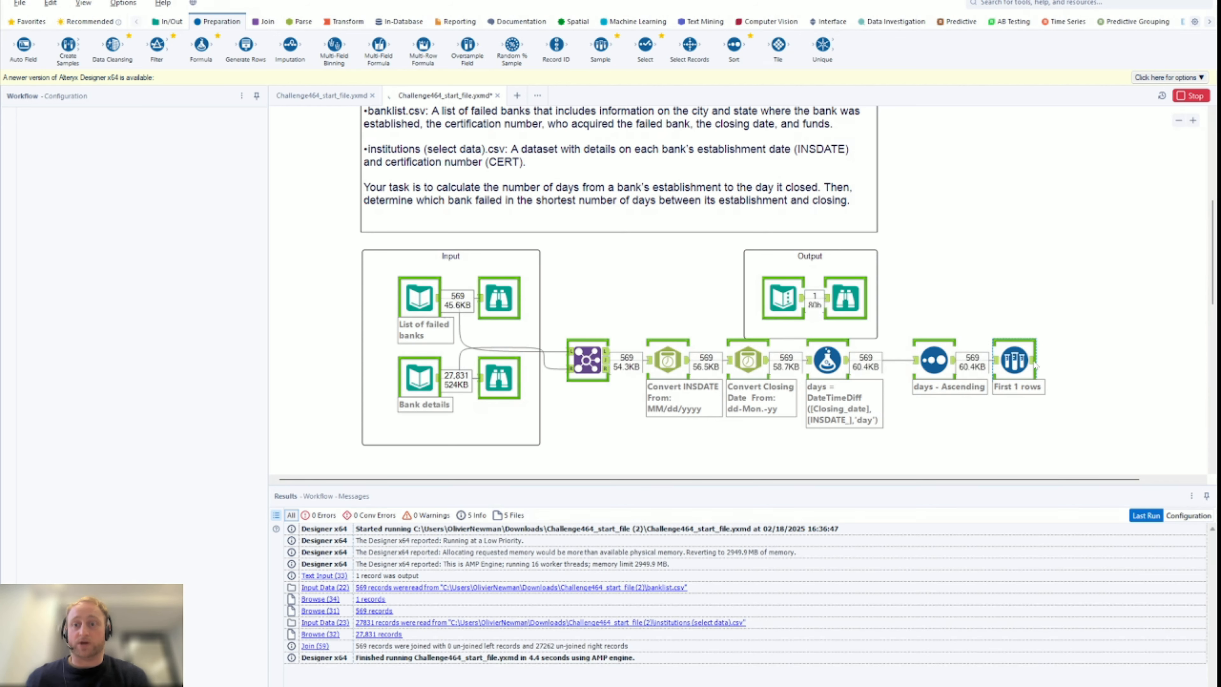
left_click(1034, 365)
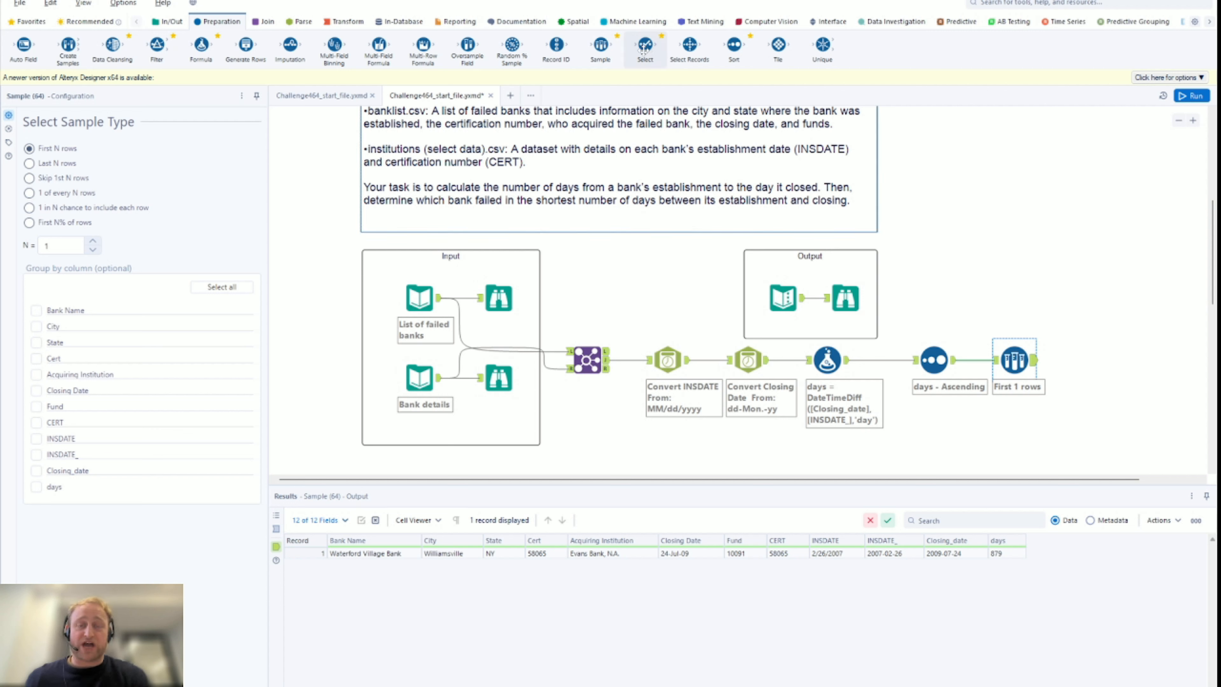
Add a Select tool after the sample, highlight the duplicate INSDATE and Closing Date columns, and rerun with Ctrl+R
left_click_drag(639, 48, 1094, 360)
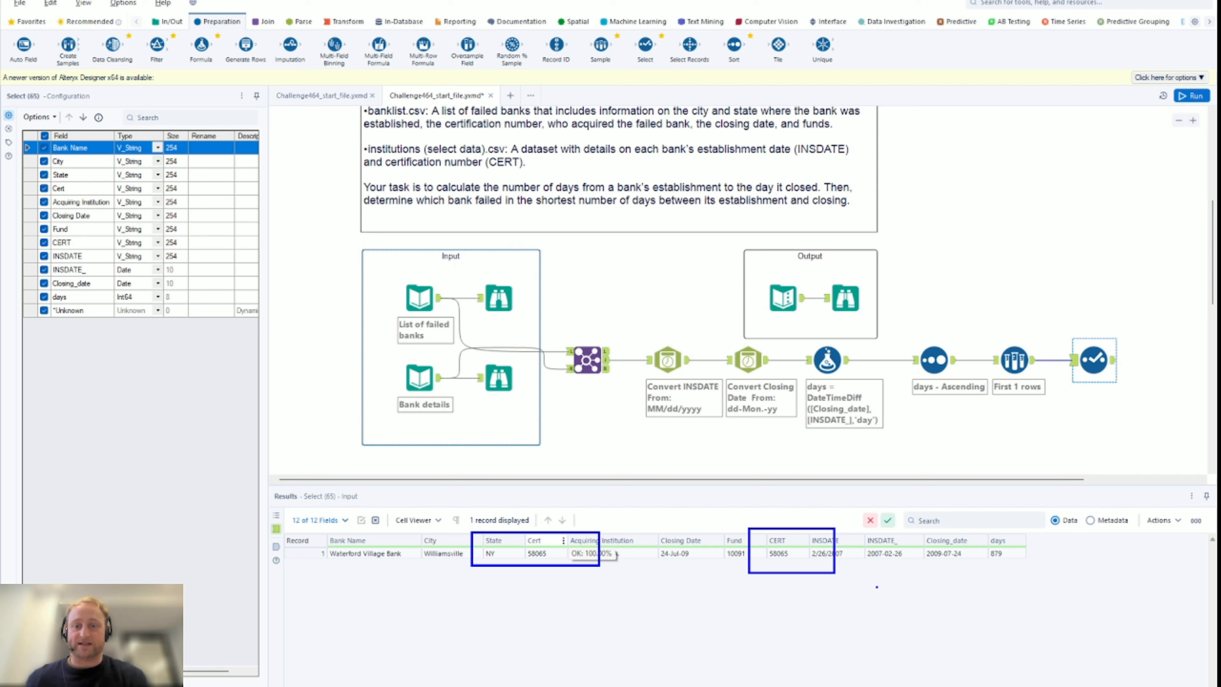
key("Escape")
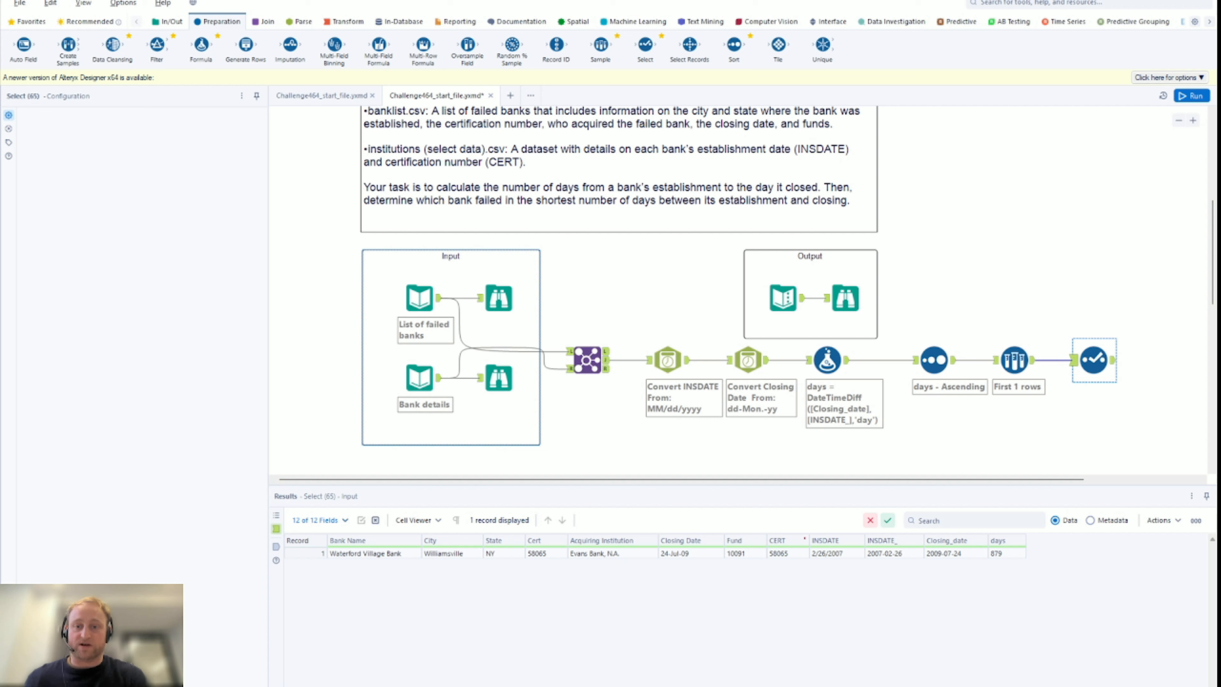
mouse_move(815, 527)
left_mouse_down()
mouse_move(918, 579)
mouse_move(940, 574)
mouse_move(924, 569)
left_mouse_up()
mouse_move(657, 529)
left_mouse_down()
mouse_move(696, 574)
mouse_move(723, 576)
left_mouse_up()
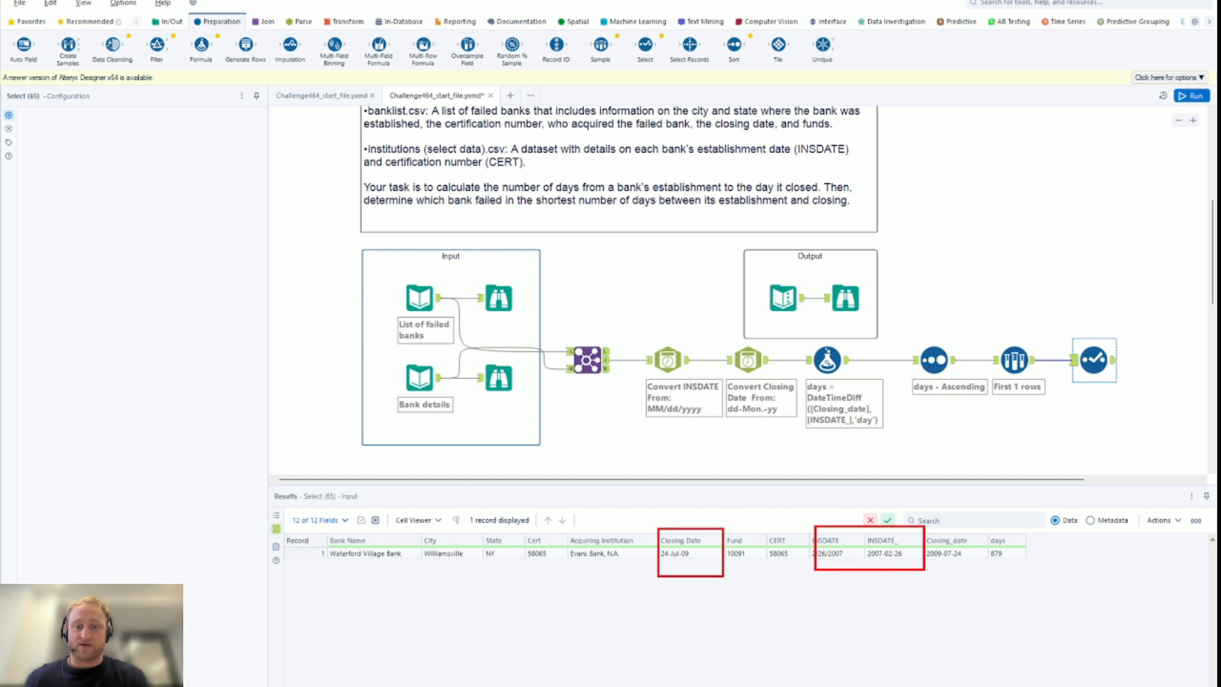
mouse_move(922, 519)
left_mouse_down()
mouse_move(939, 550)
mouse_move(985, 582)
mouse_move(988, 569)
left_mouse_up()
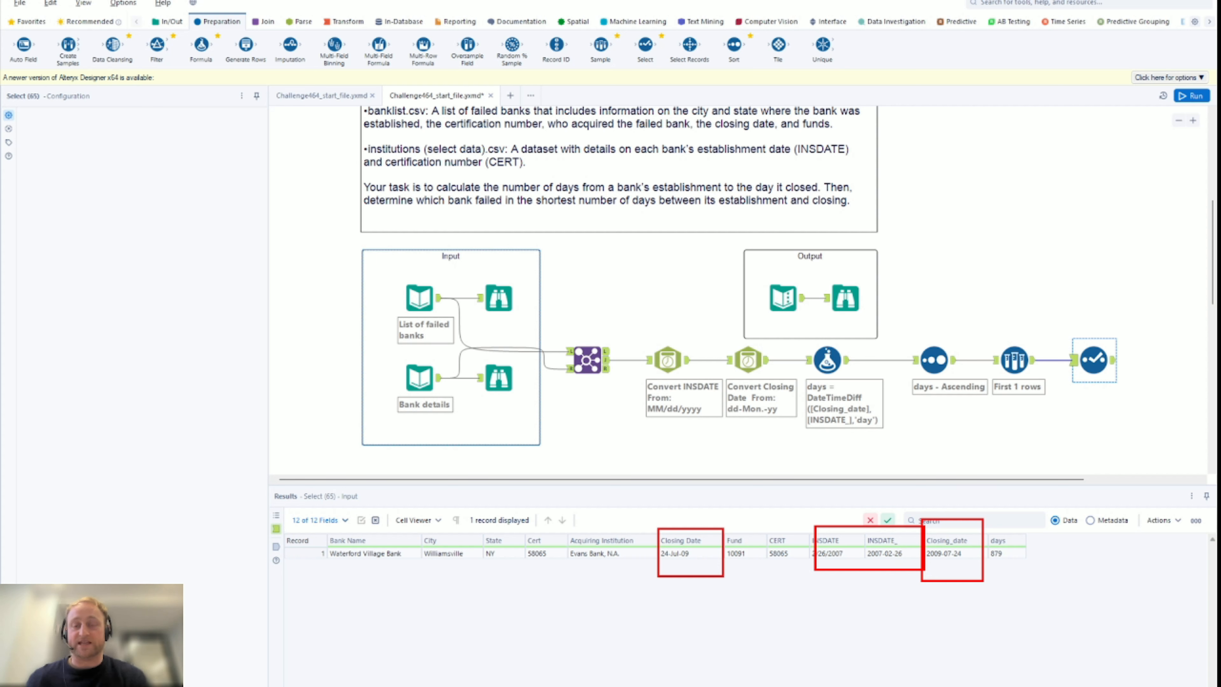
key("ctrl+r")
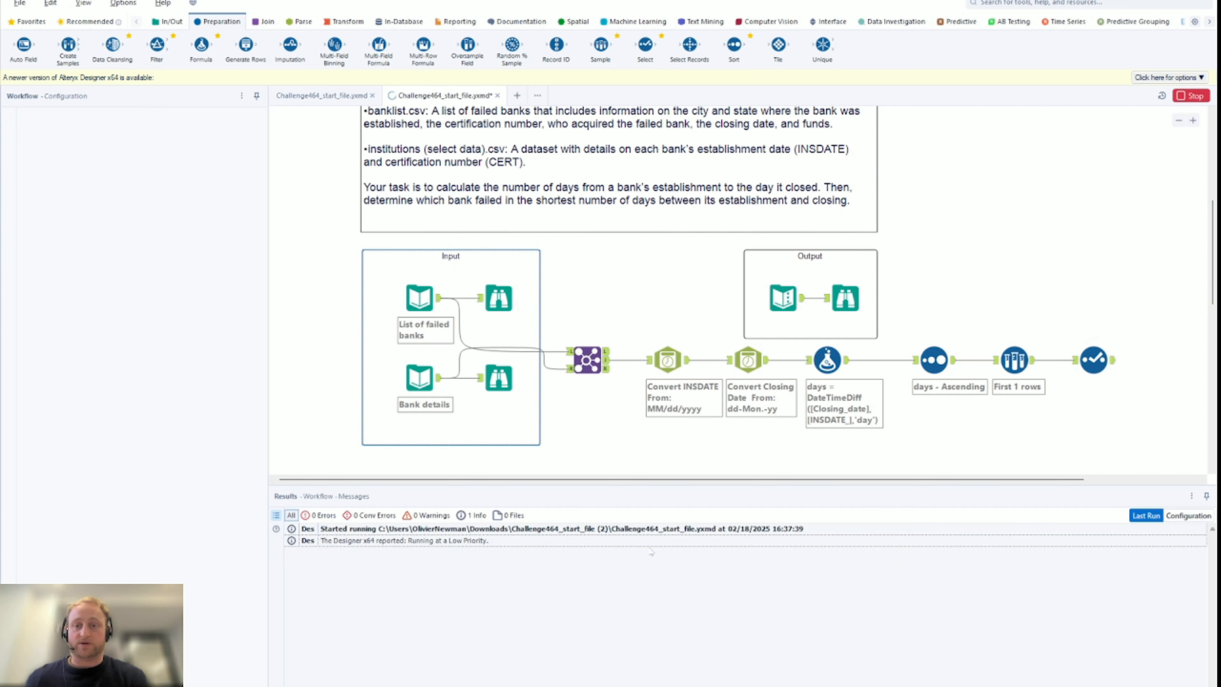
In the final Select, uncheck the original text INSDATE and Closing Date fields
left_click(1094, 363)
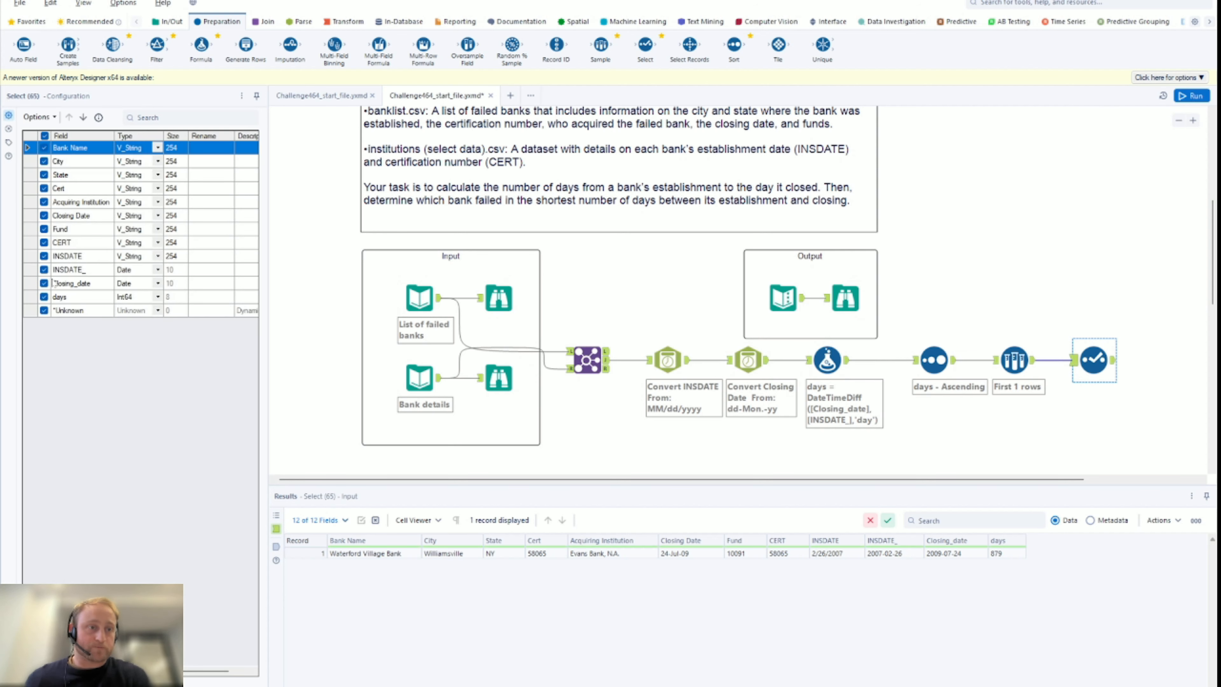
left_click(44, 257)
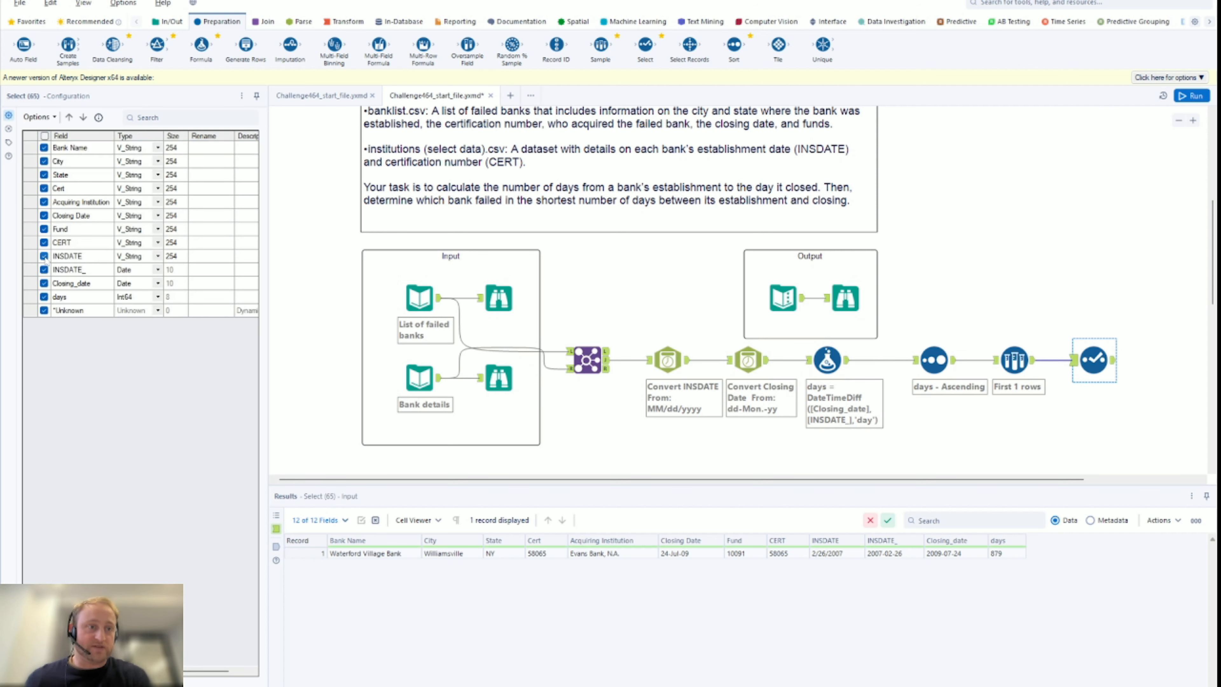
left_click(45, 216)
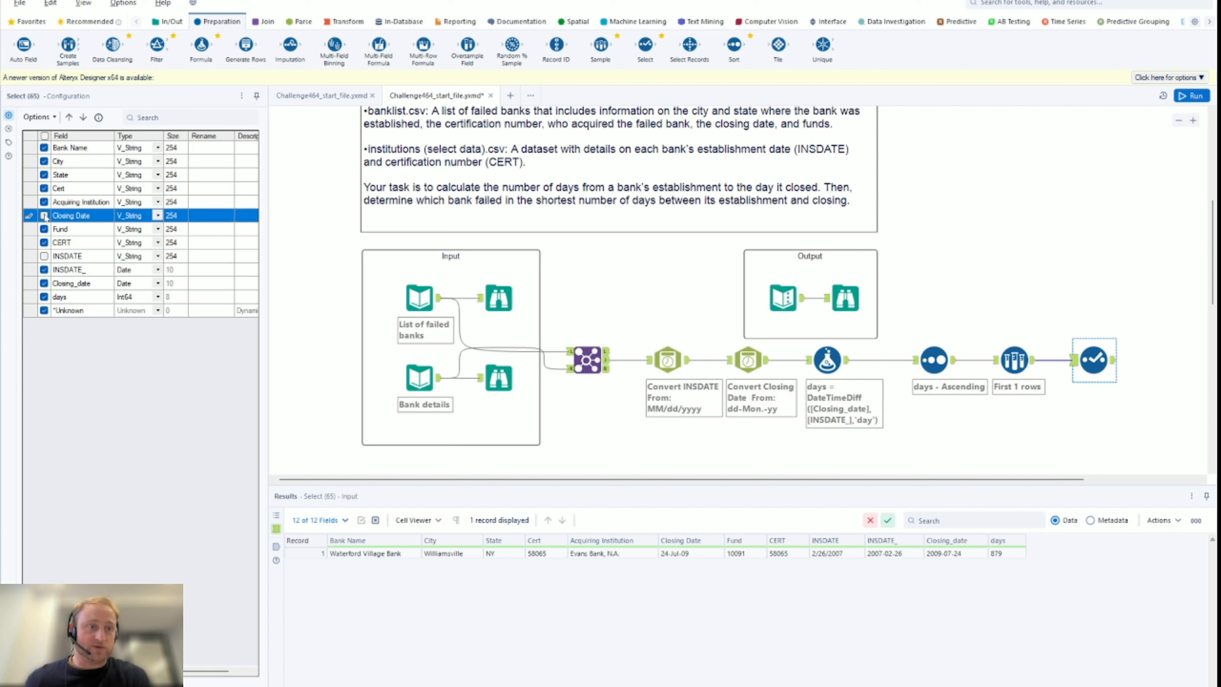
Rename INSDATE_ to INSDATE and Closing_date to Closing Date, drop Cert, and rerun the workflow
left_click(192, 270)
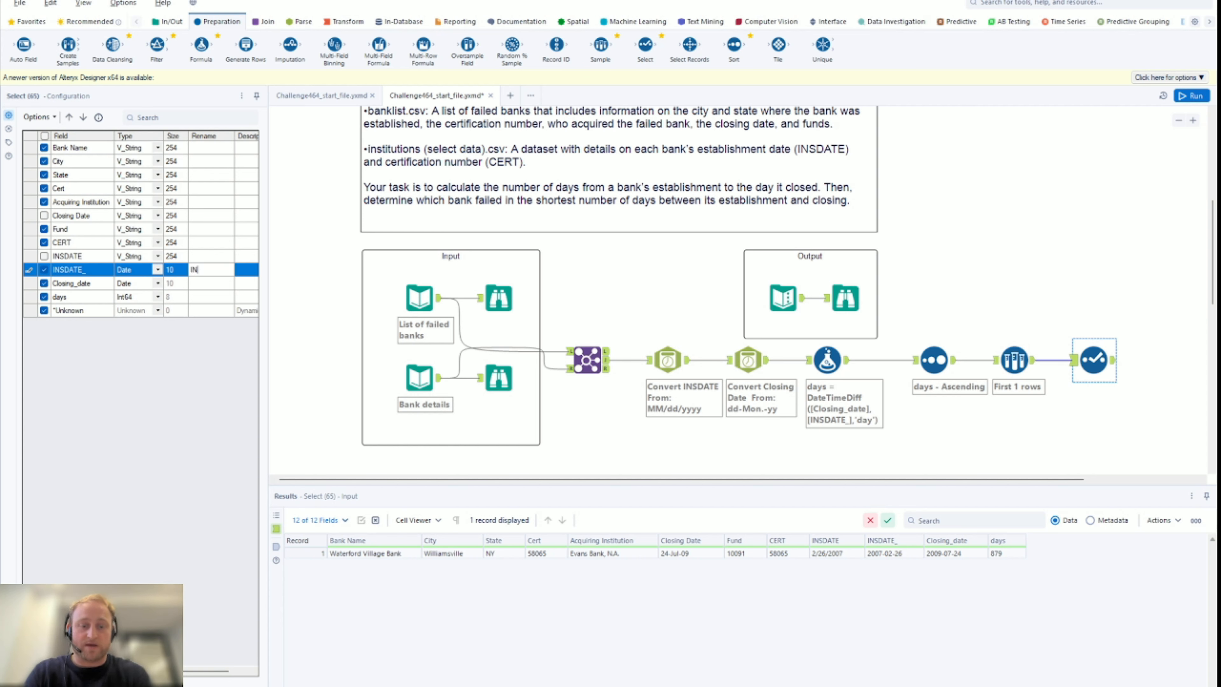
type("INSDATE")
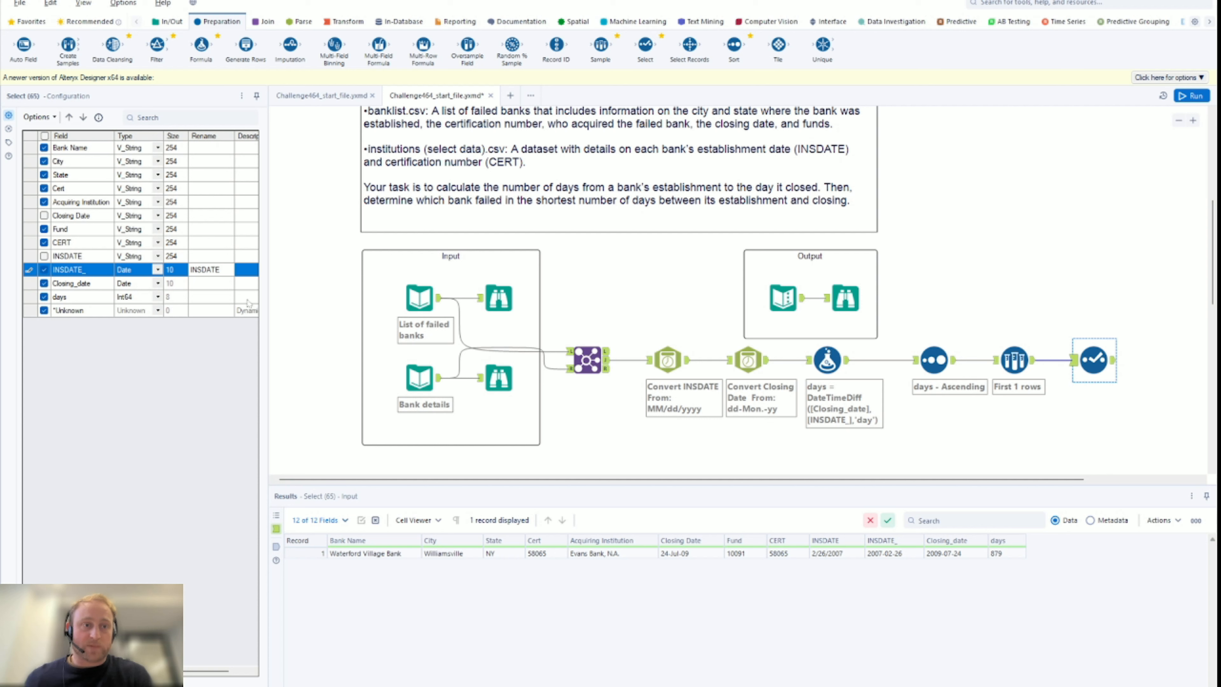
left_click(215, 285)
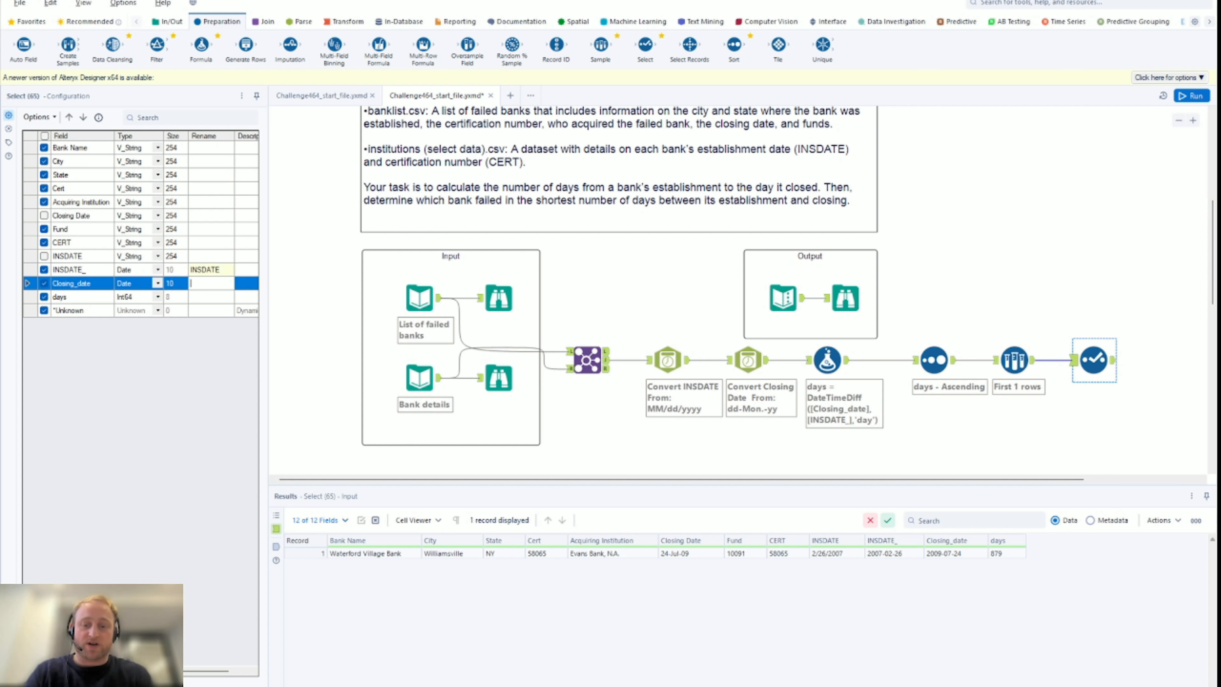
type("CLOSING")
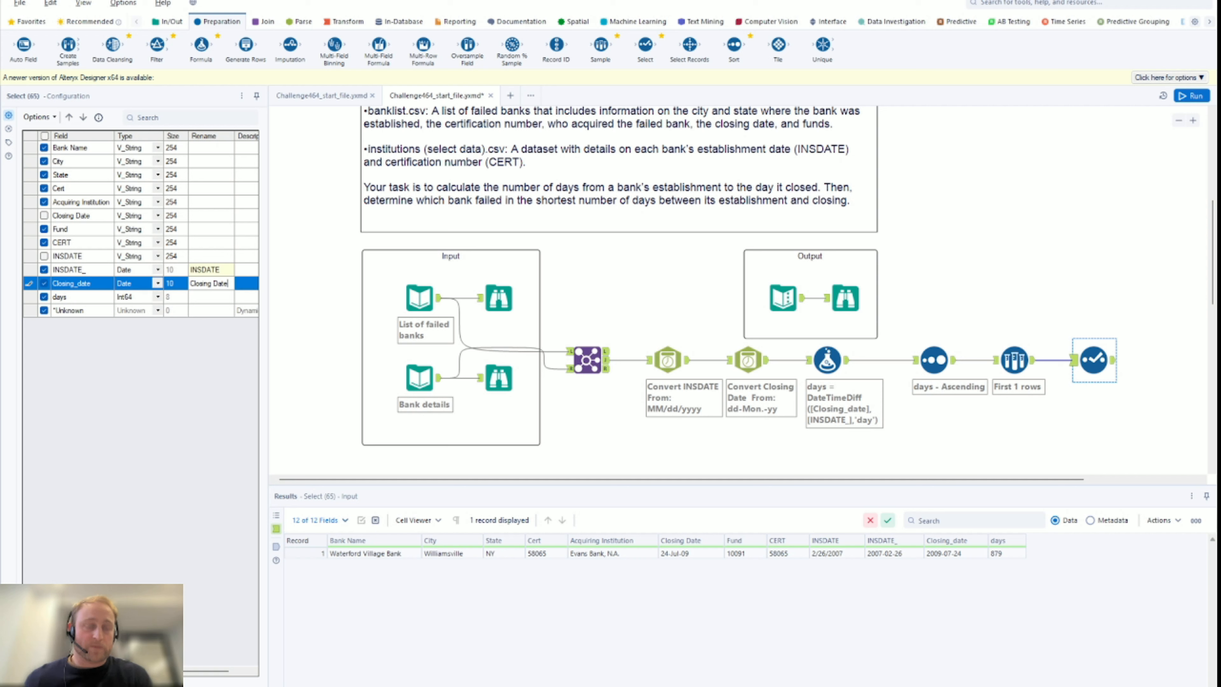
left_click(44, 191)
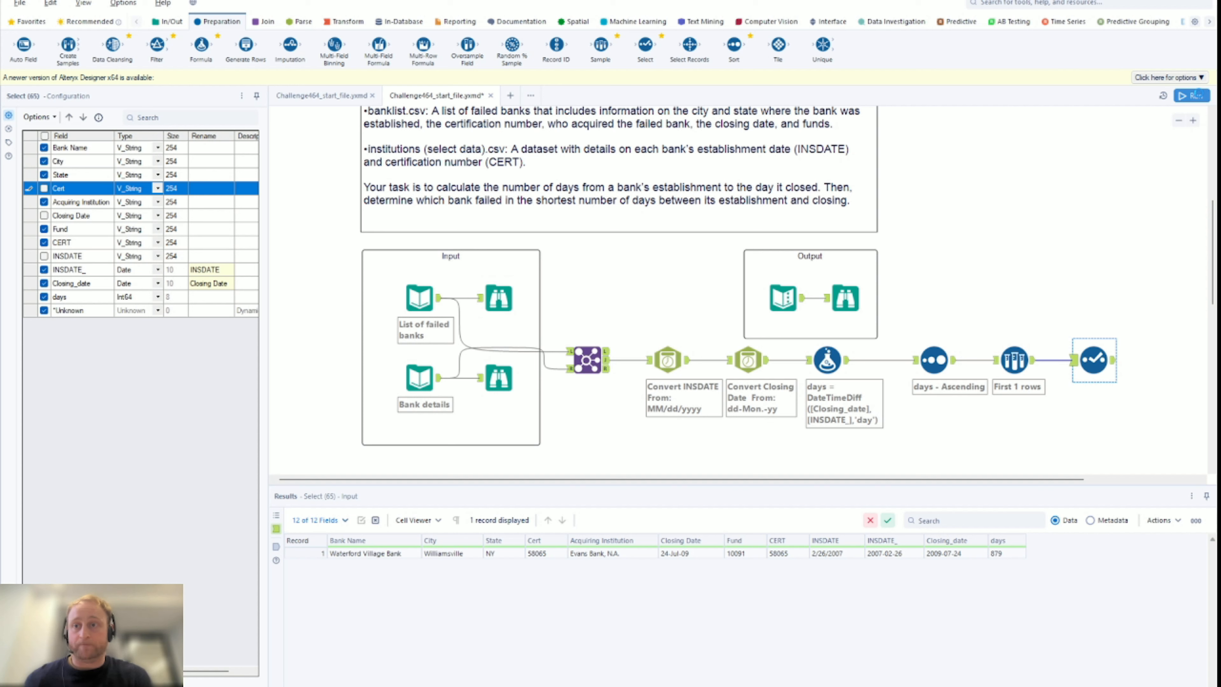
left_click(1199, 95)
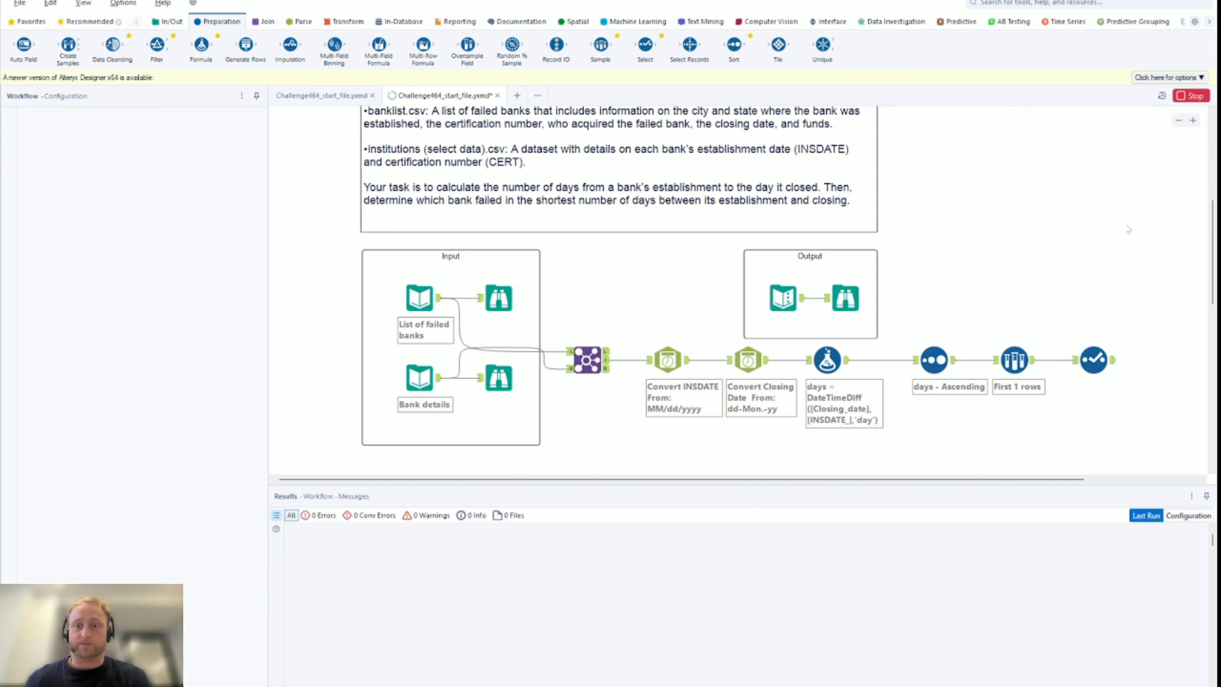
left_click(851, 292)
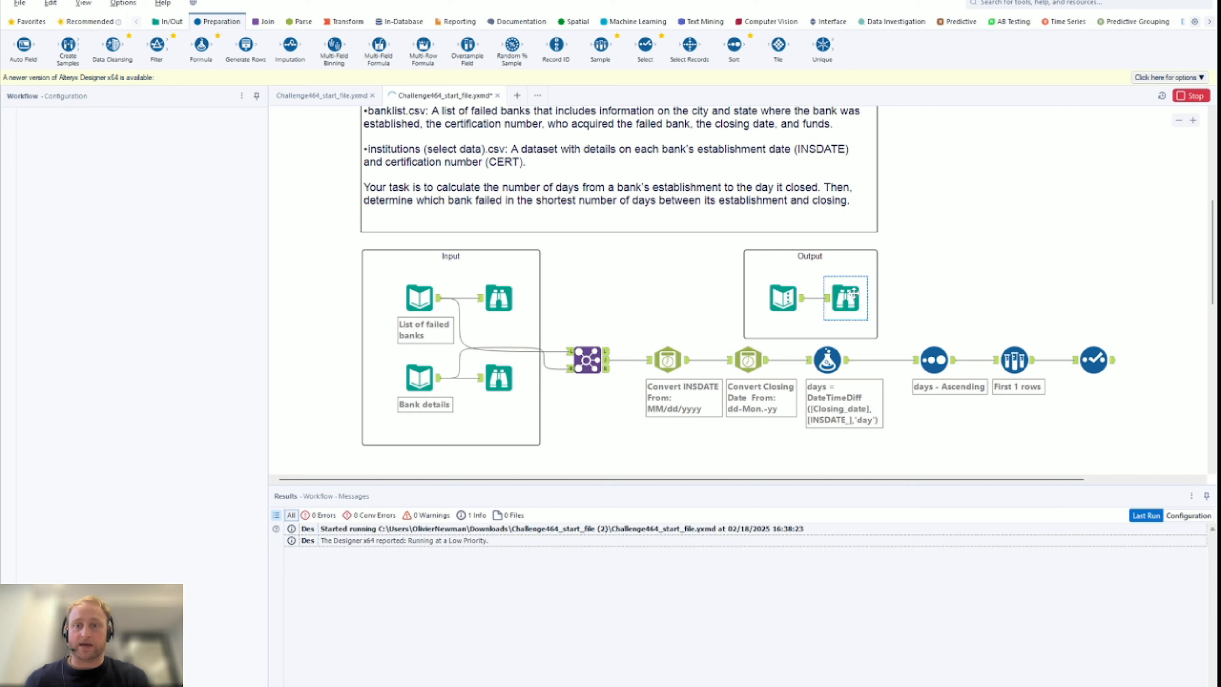
Inspect the final Select's output and the Output browse profile: Waterford Village Bank, 879 days, 9 fields
left_click(1090, 344)
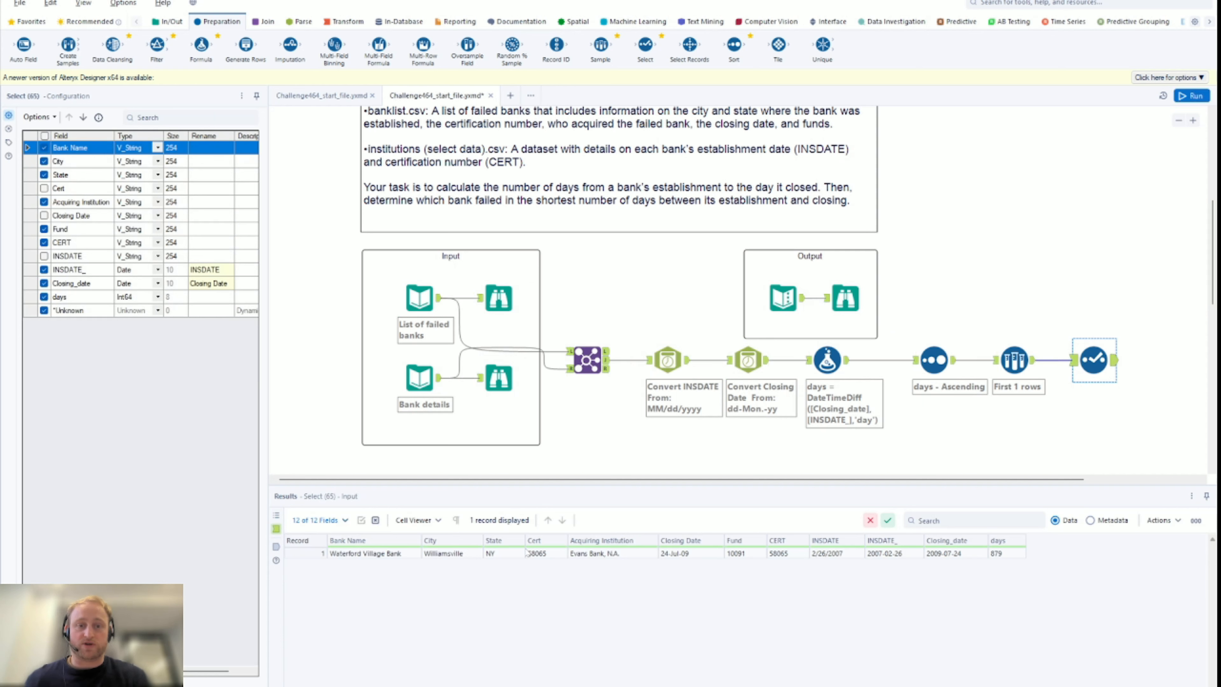
left_click(1113, 360)
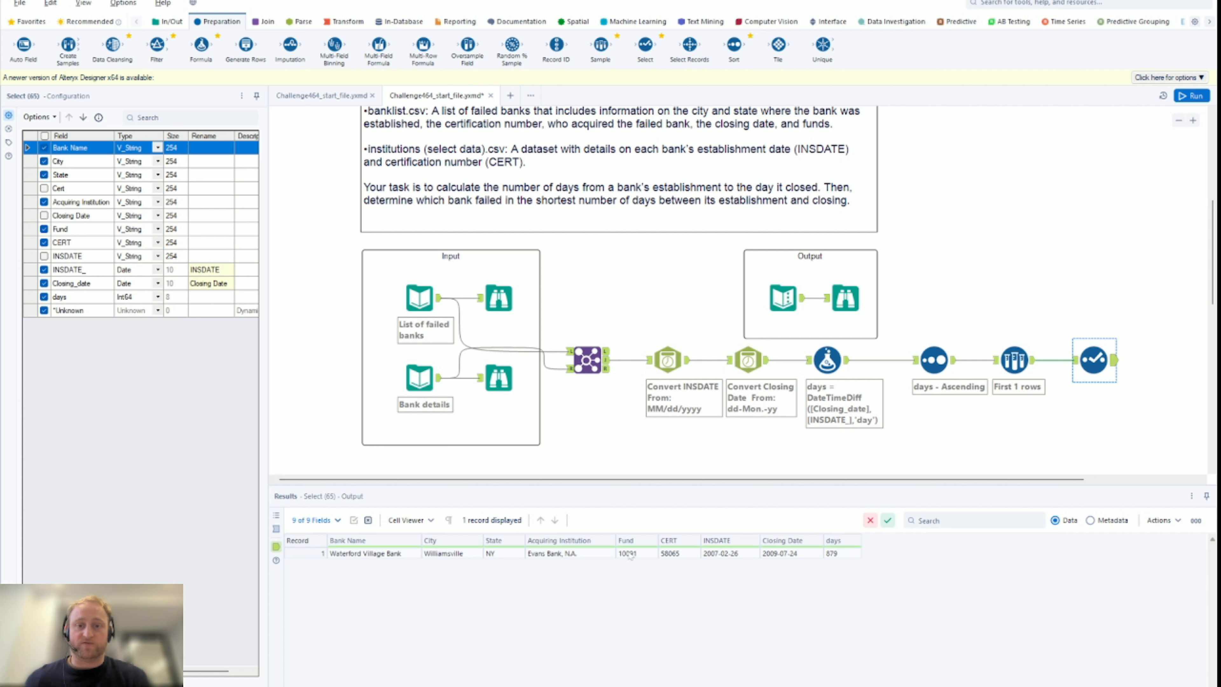
left_click(841, 308)
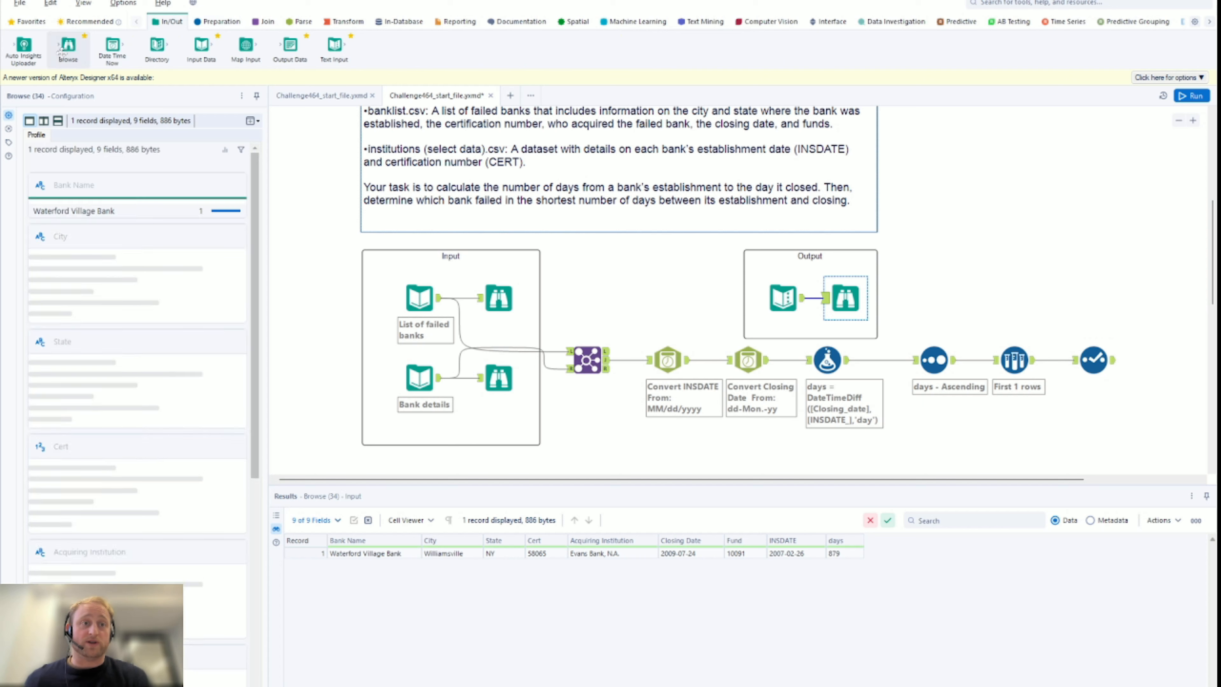
Connect a new Browse tool and a new Output Data tool to the final Select
left_click_drag(68, 48, 1181, 360)
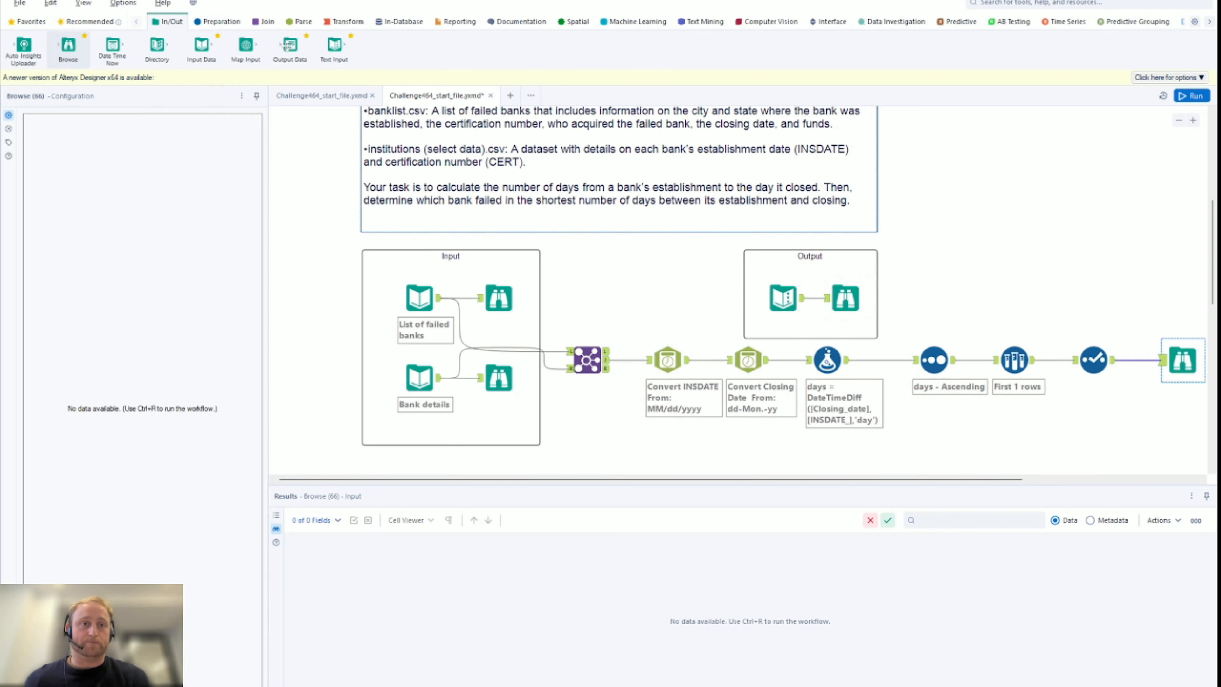
left_click_drag(290, 48, 1173, 307)
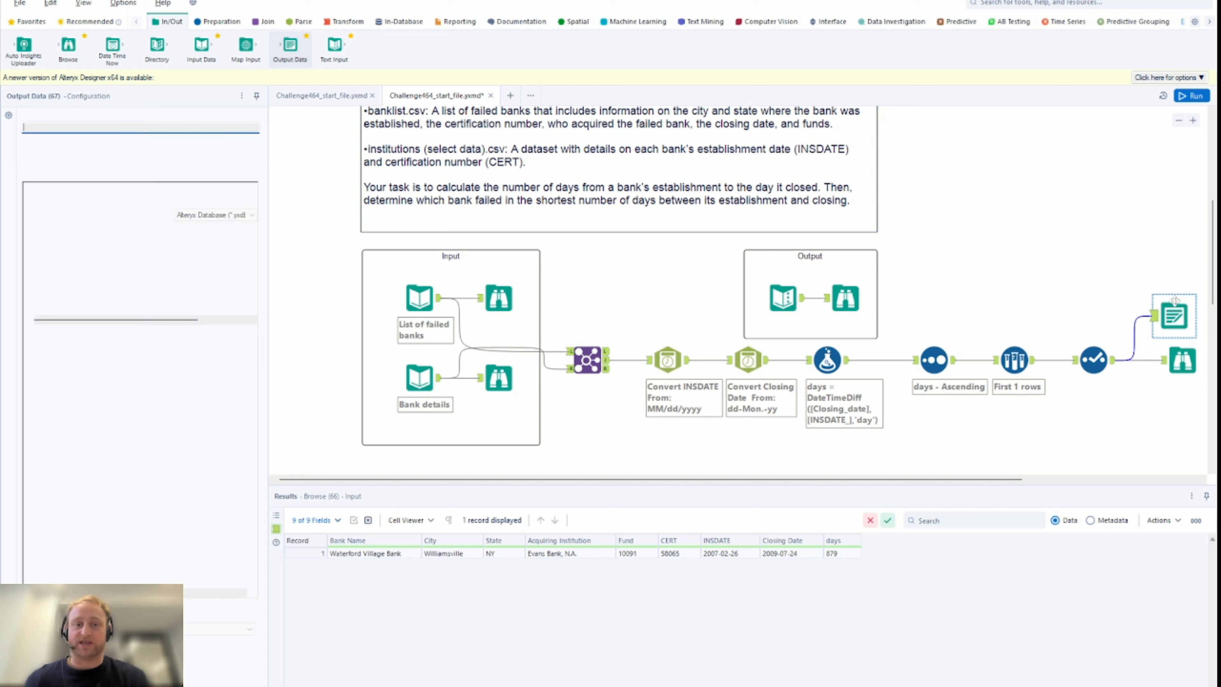
left_click_drag(1174, 304, 1172, 295)
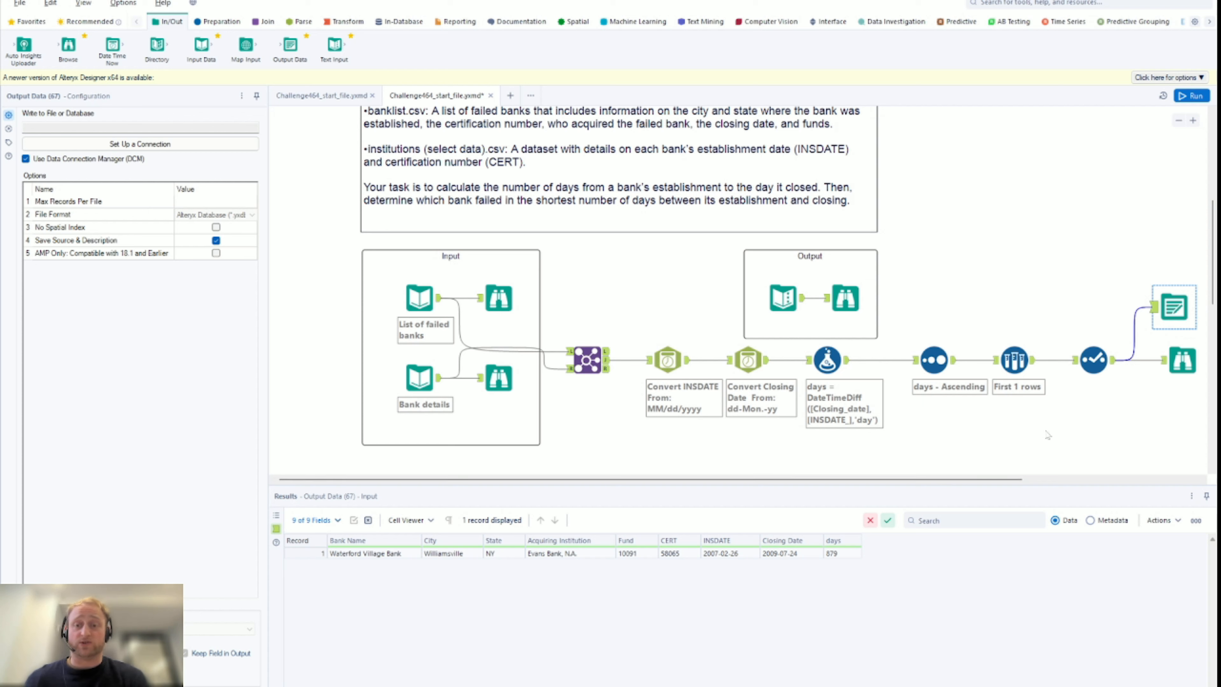
scroll(1046, 438, "down", 3)
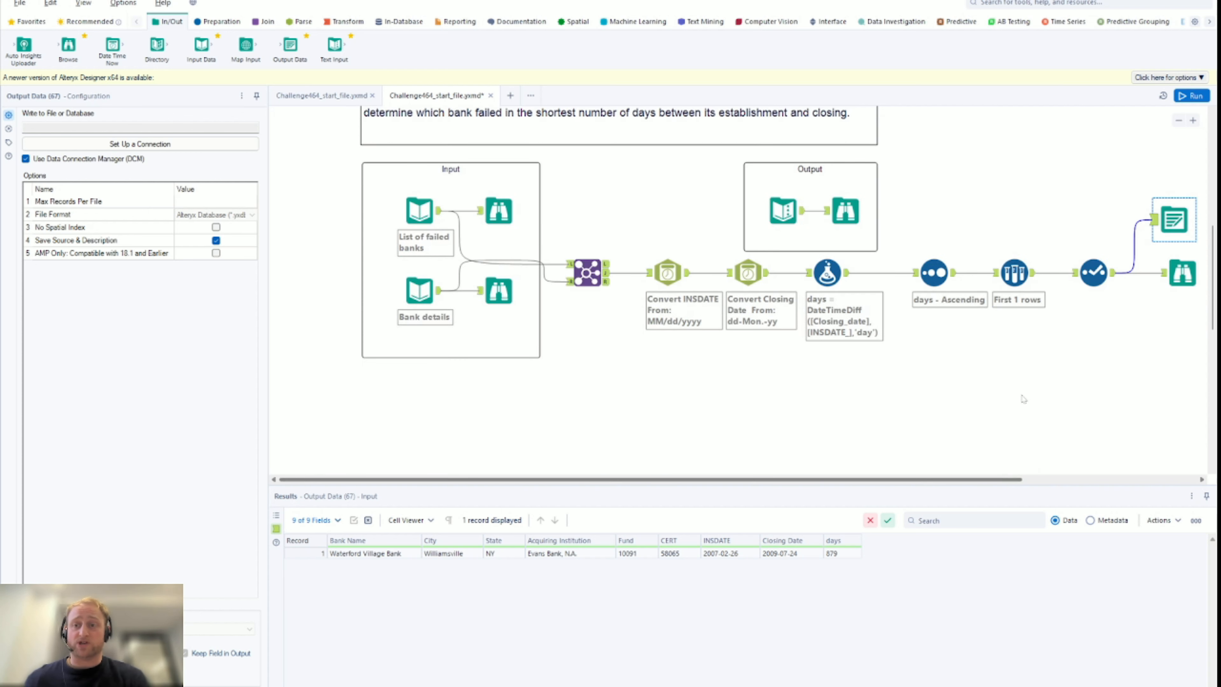
scroll(1022, 399, "up", 1)
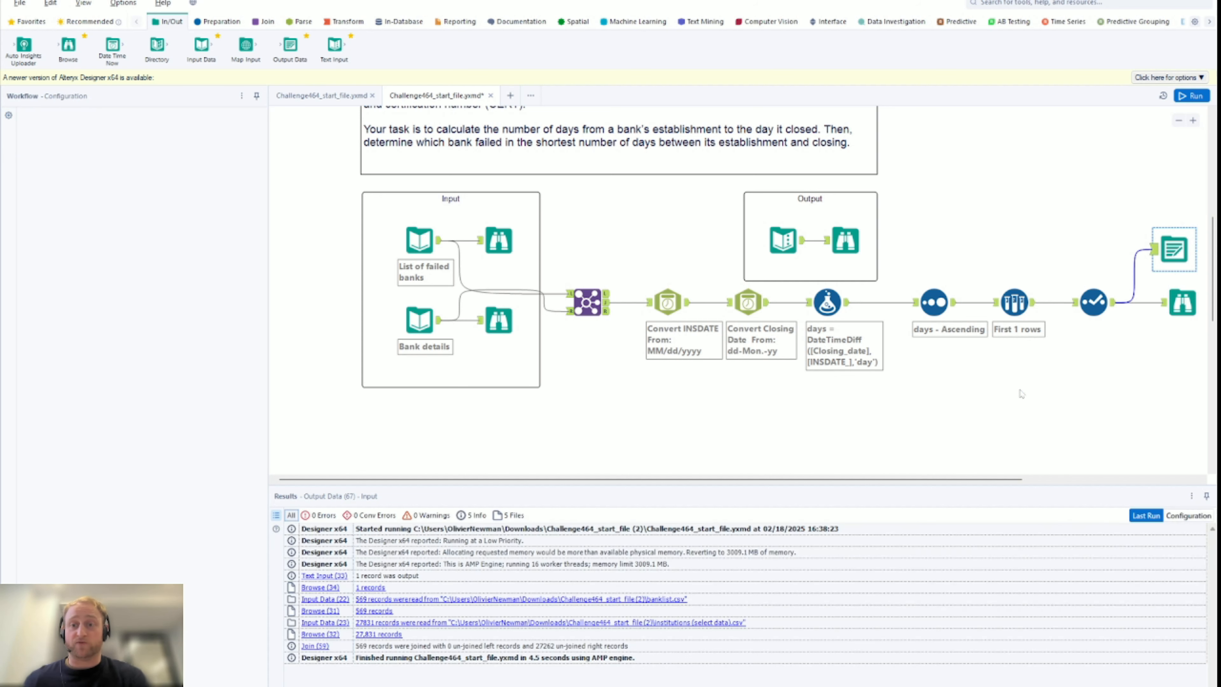
left_click_drag(1006, 480, 1012, 482)
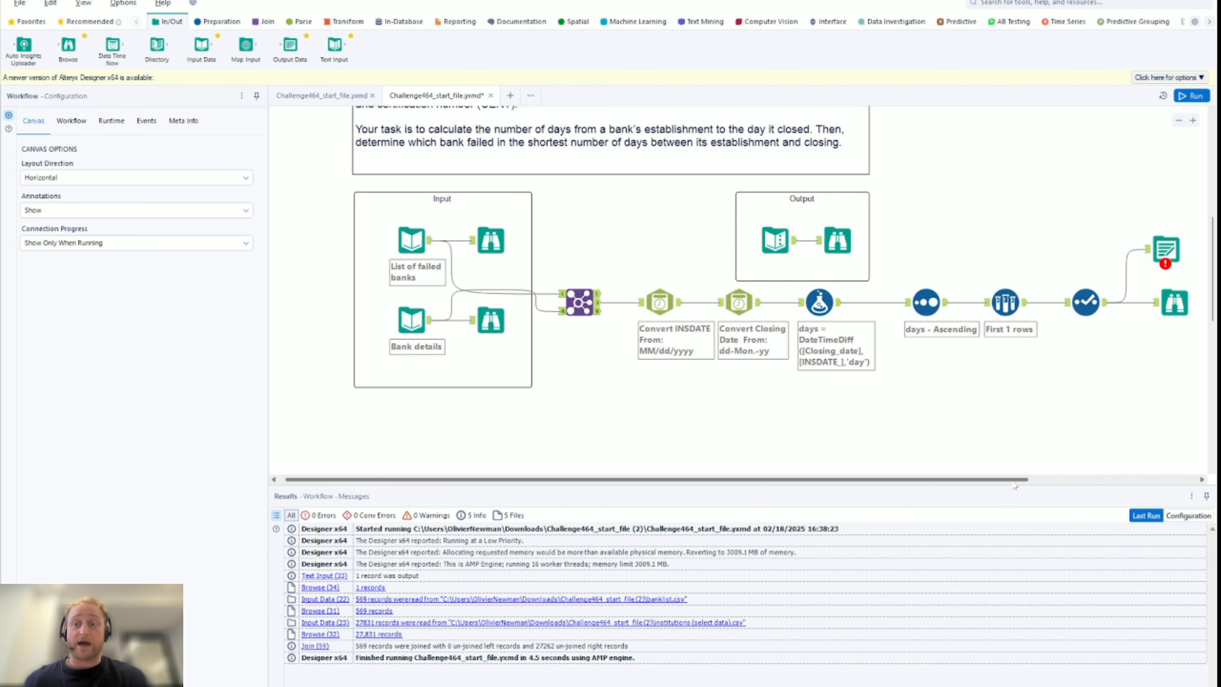